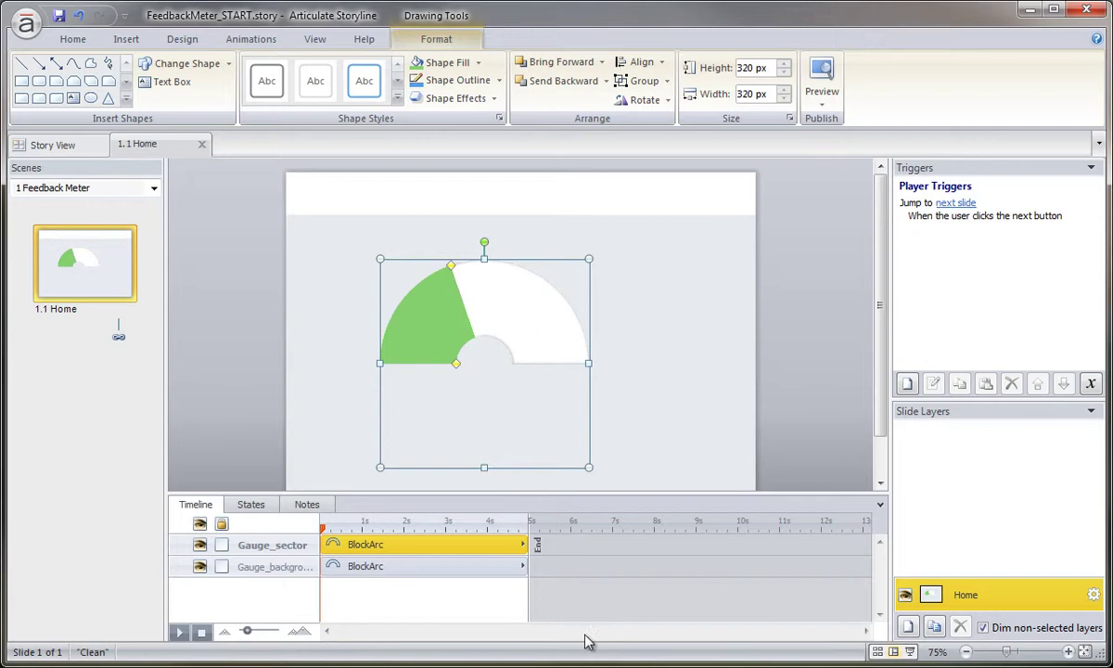
Step: Draw a tall trapezoid about 72 px wide and 272 px high beside the gauge's white end
click(128, 41)
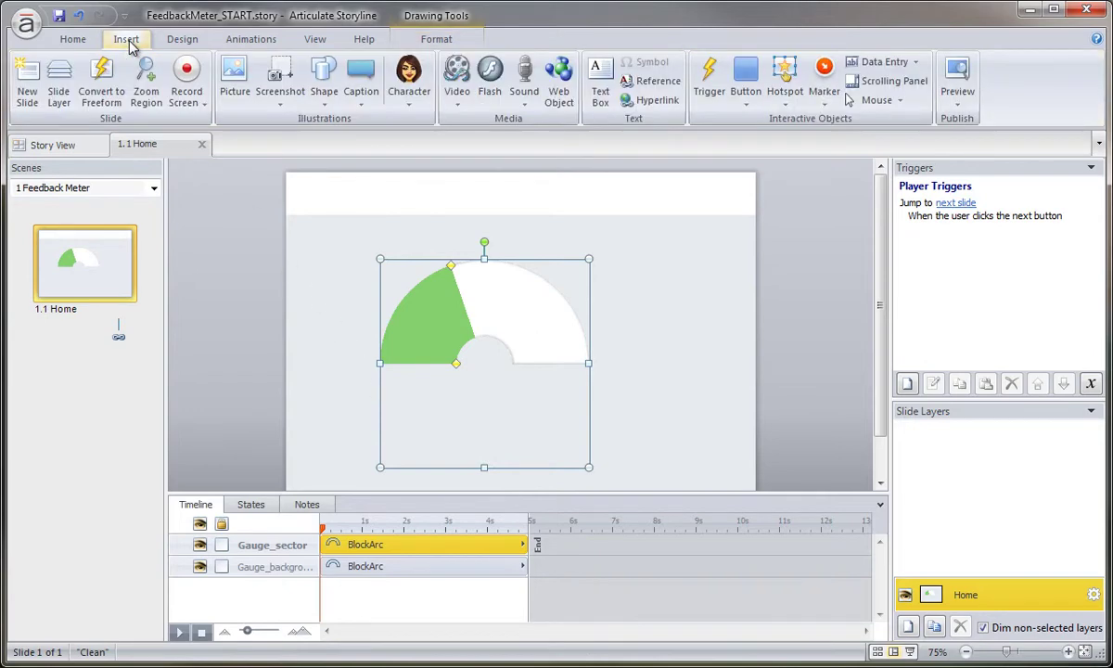
click(324, 92)
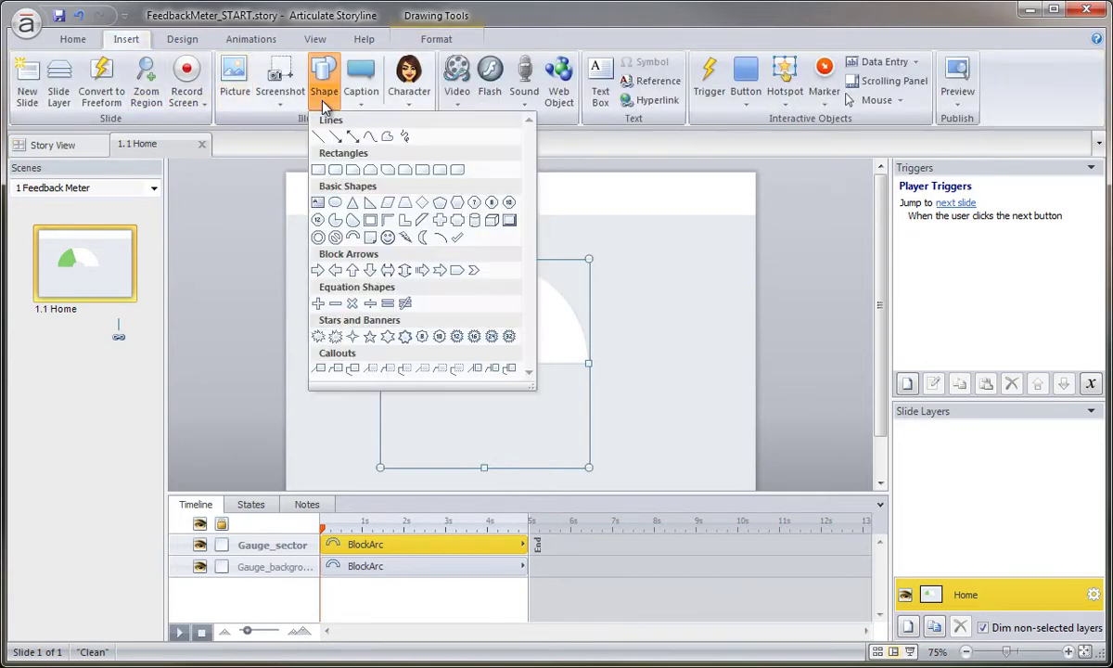
click(405, 202)
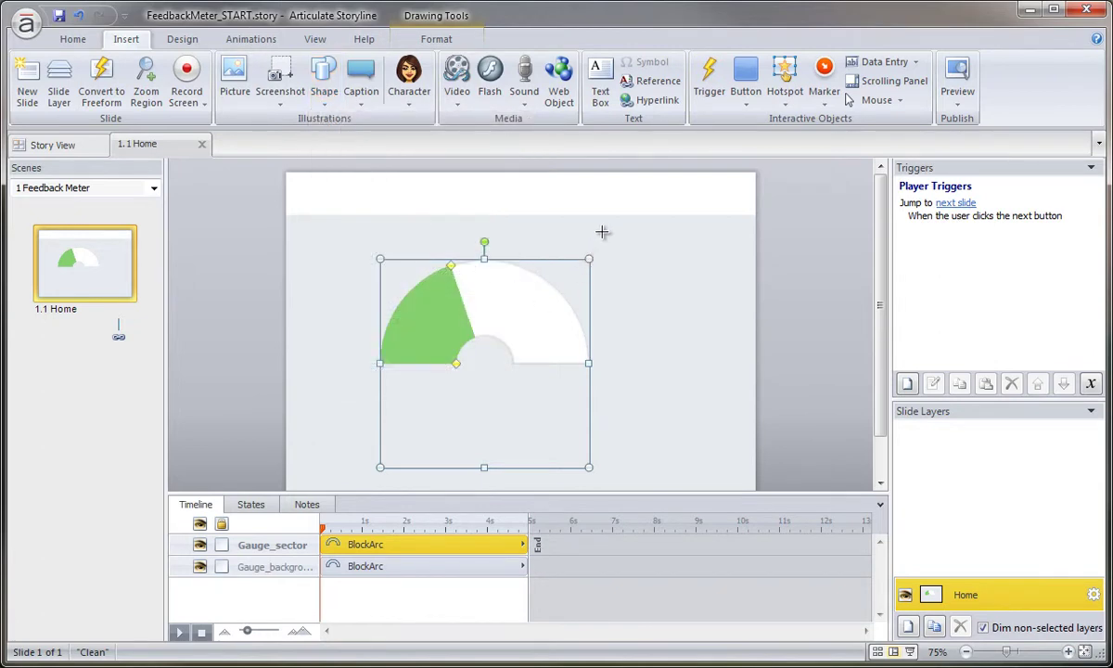
drag(604, 229, 650, 405)
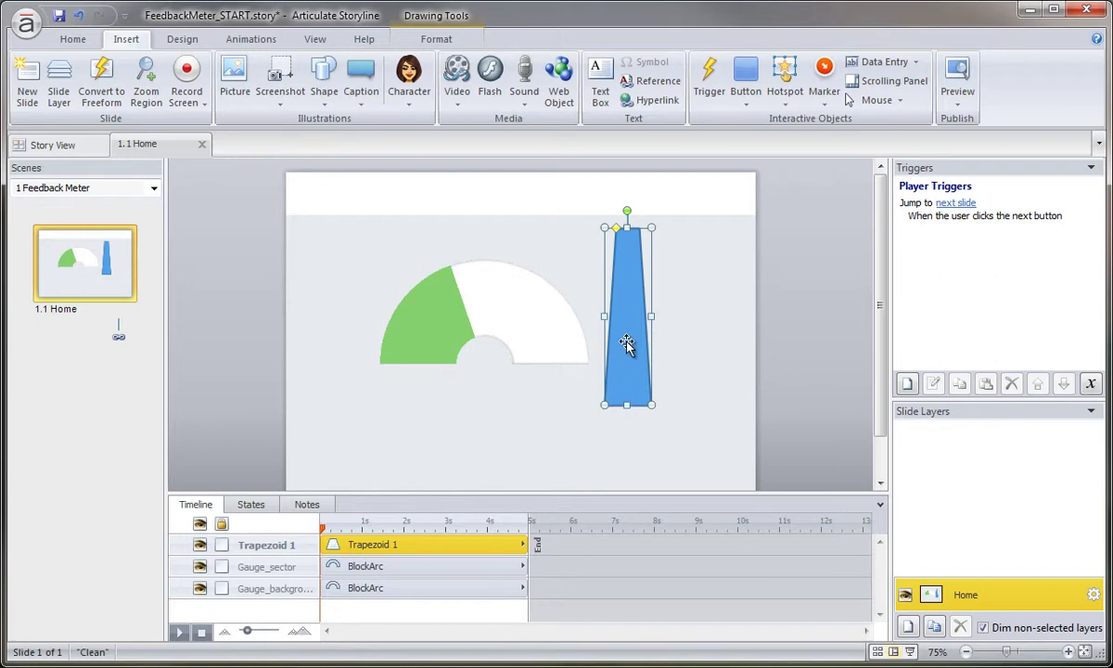
Step: Give the trapezoid a dark gray theme fill and a matching dark gray outline
click(436, 37)
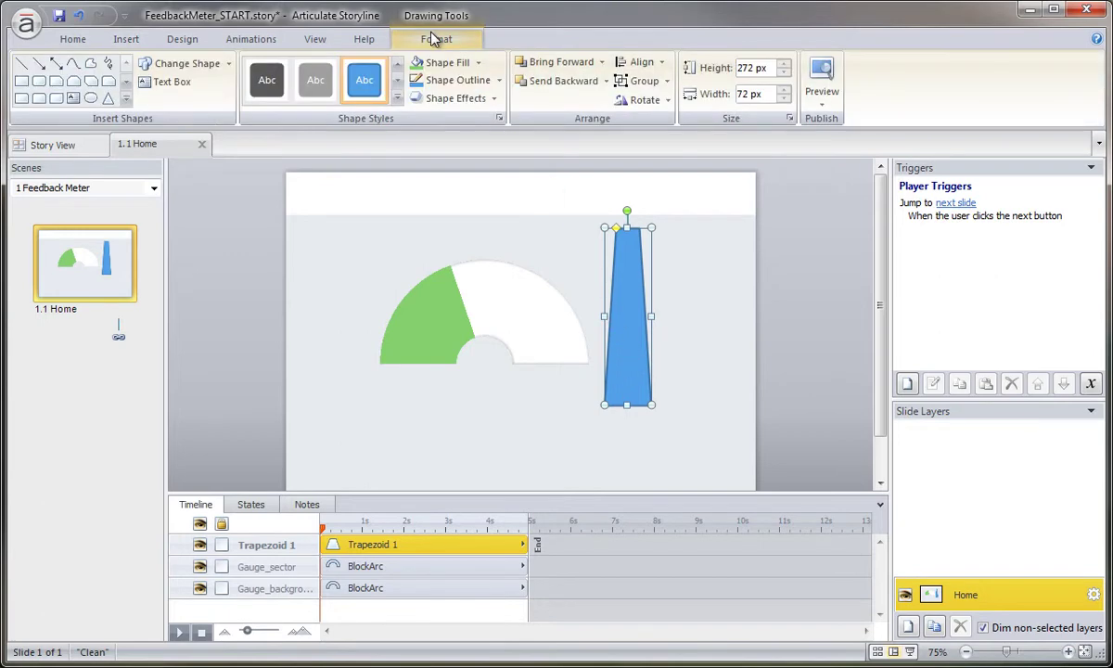
click(478, 63)
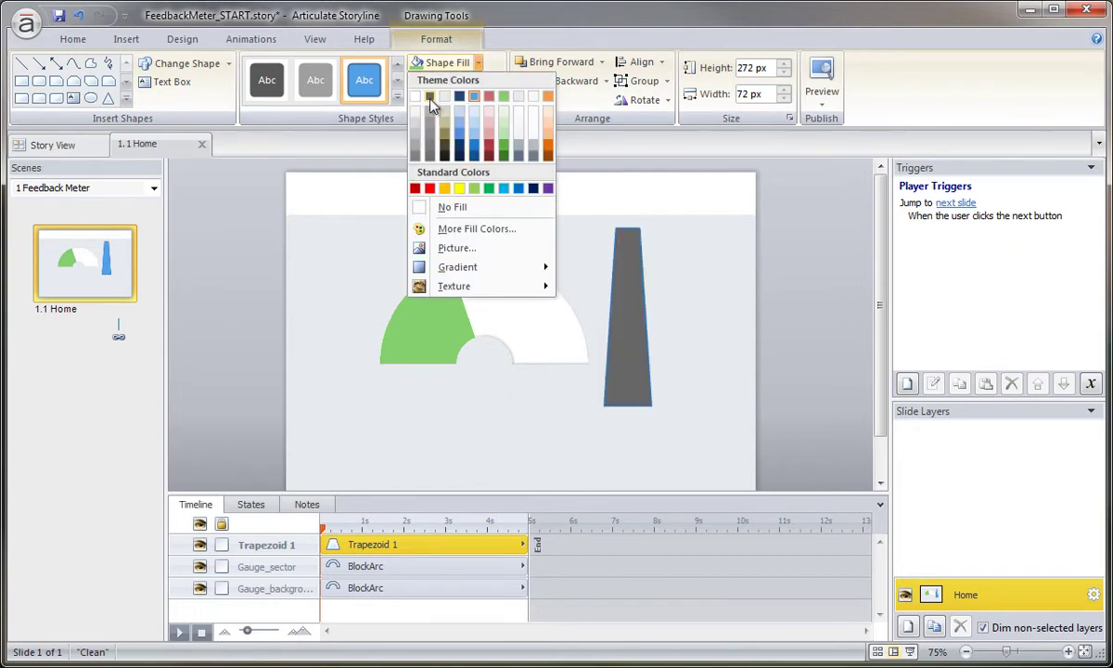
click(429, 97)
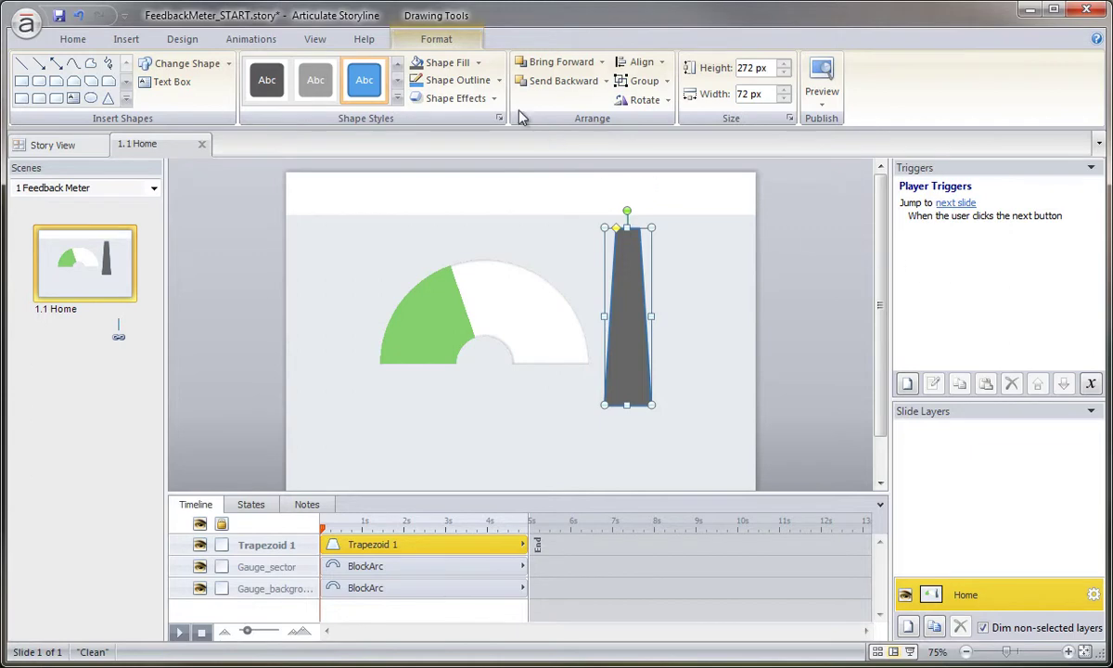
click(498, 80)
click(428, 118)
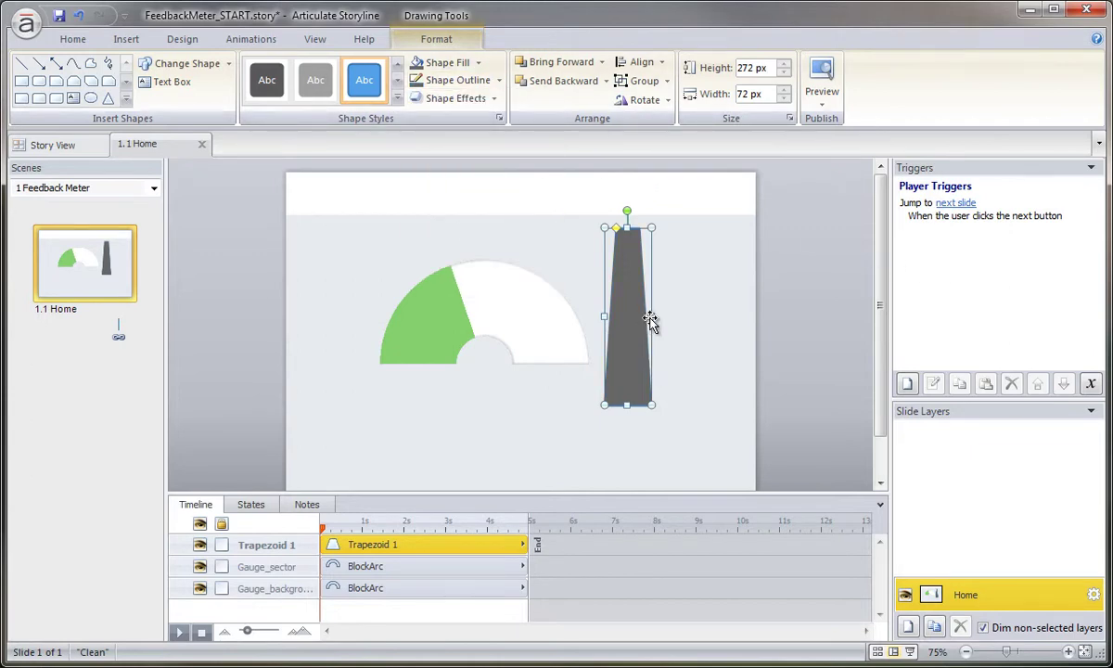
Step: Narrow the trapezoid to about 48 px wide and taper its upper end into a slimmer needle tip
drag(651, 316, 636, 316)
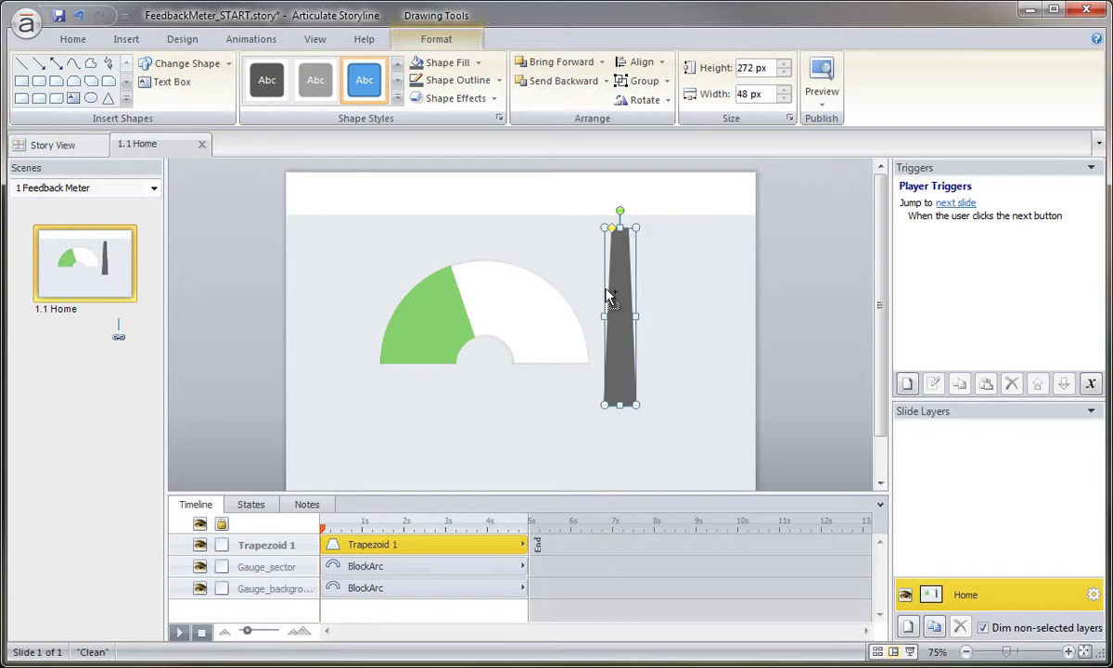
scroll(626, 235, up, 5)
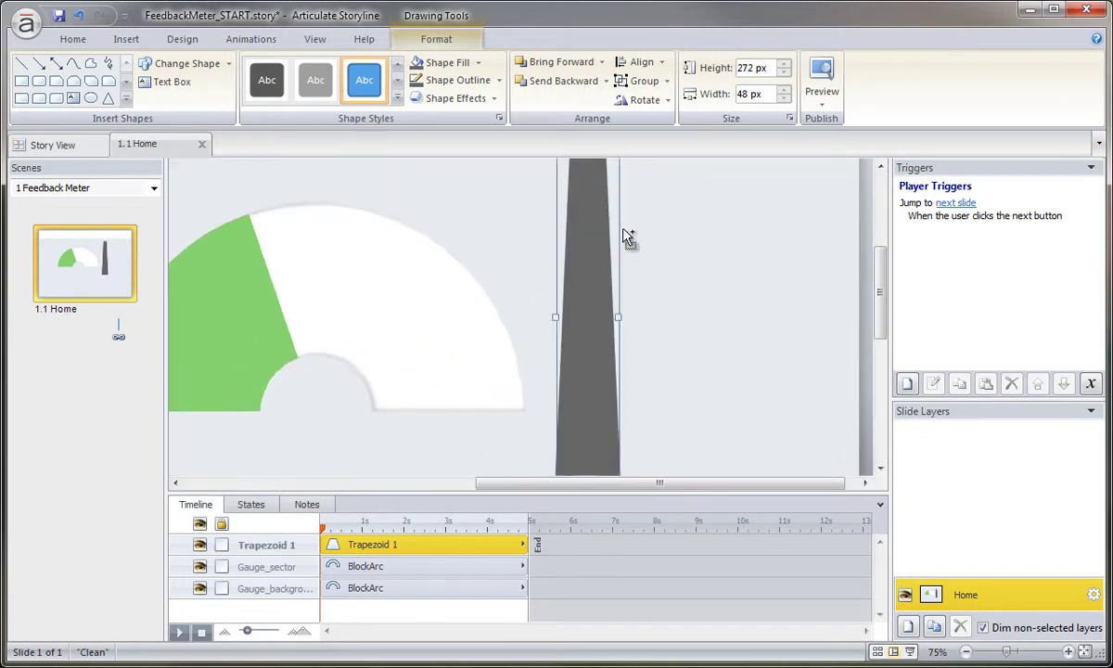
drag(880, 312, 883, 232)
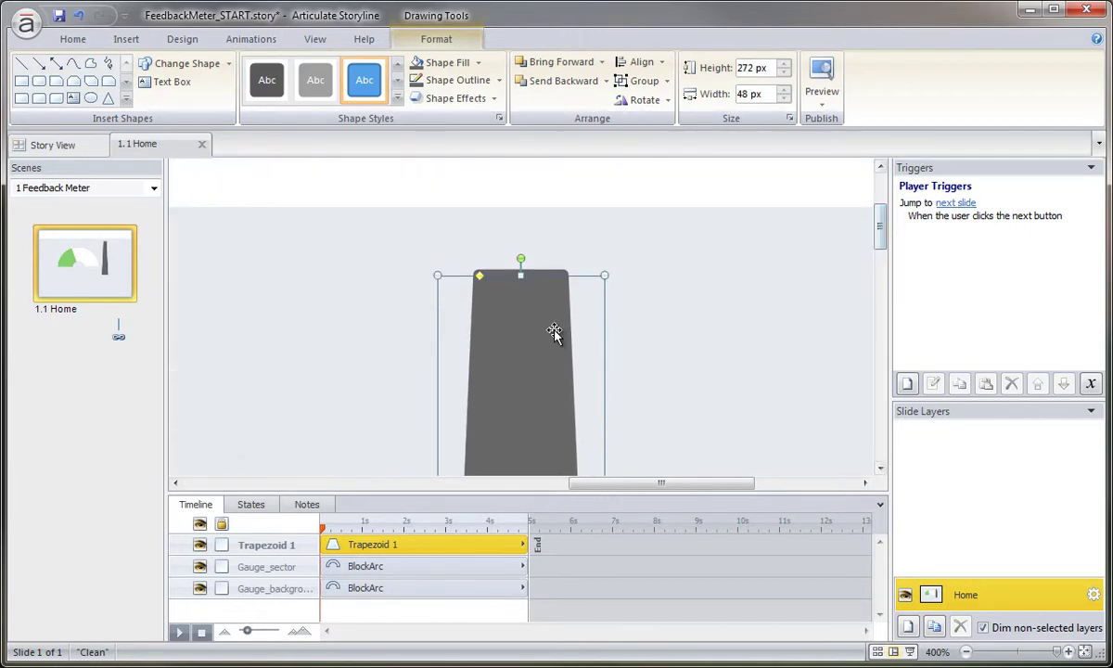
mouse_move(480, 276)
mouse_down()
mouse_move(524, 279)
mouse_move(499, 277)
mouse_up()
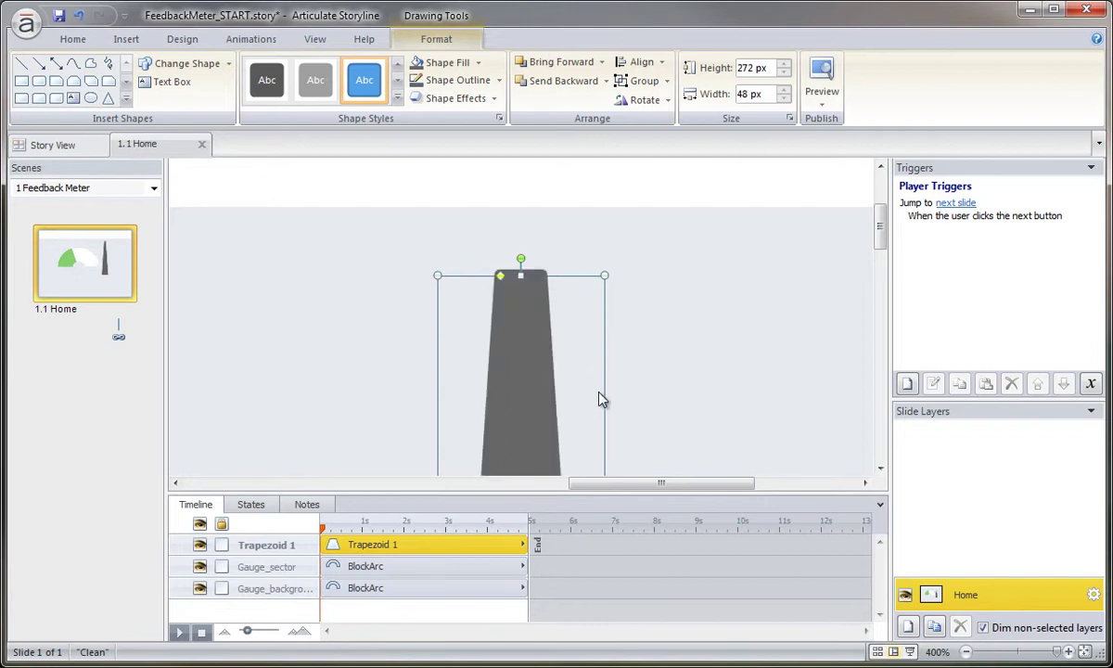
scroll(601, 380, down, 3)
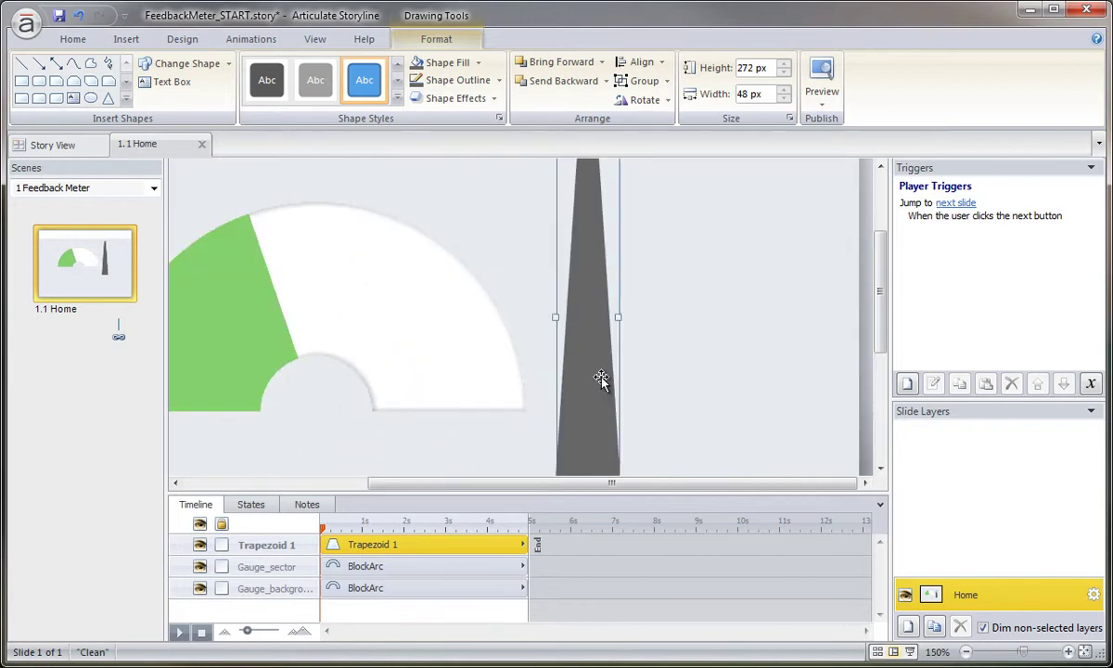
scroll(593, 383, down, 4)
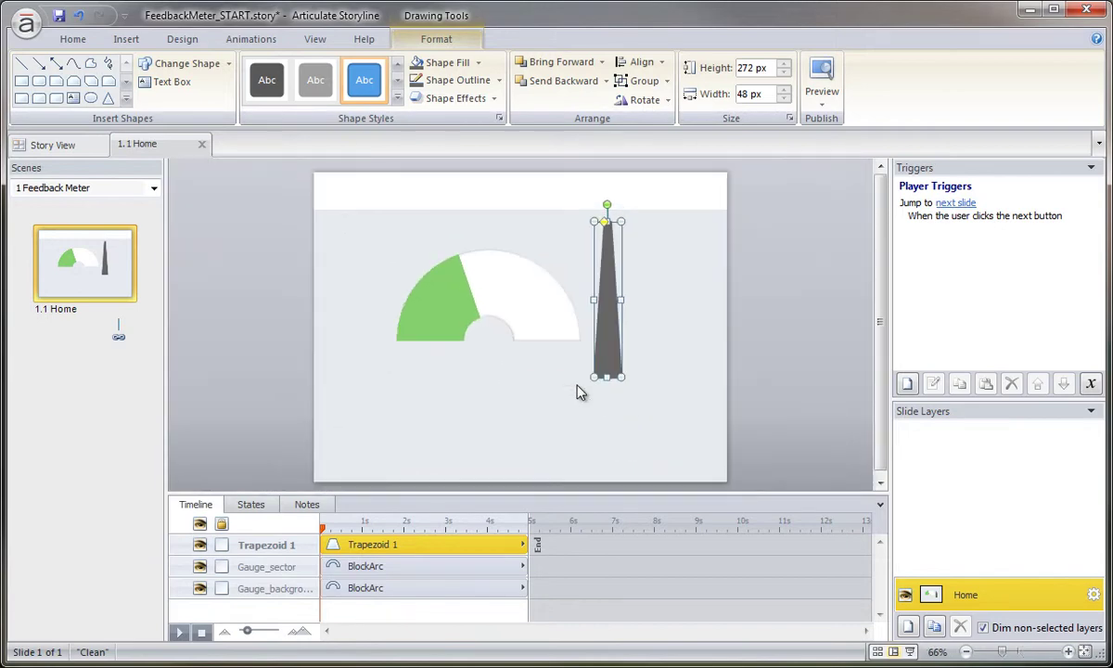
click(793, 340)
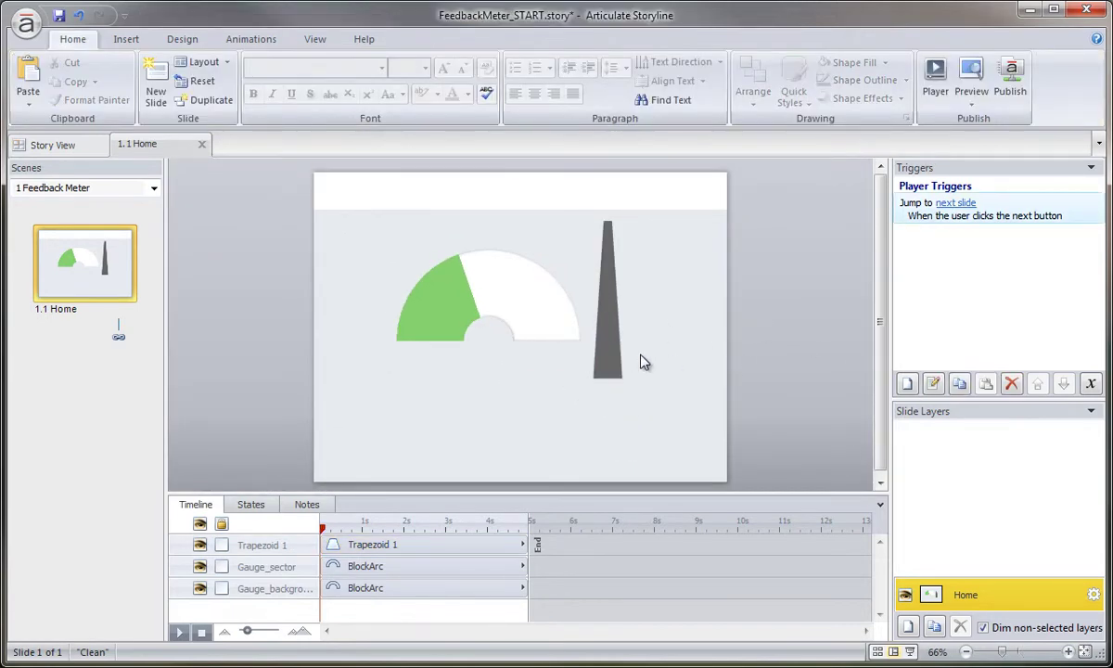
Step: Move the needle onto the middle of the gauge and shorten it from its base to 192 px high
click(616, 322)
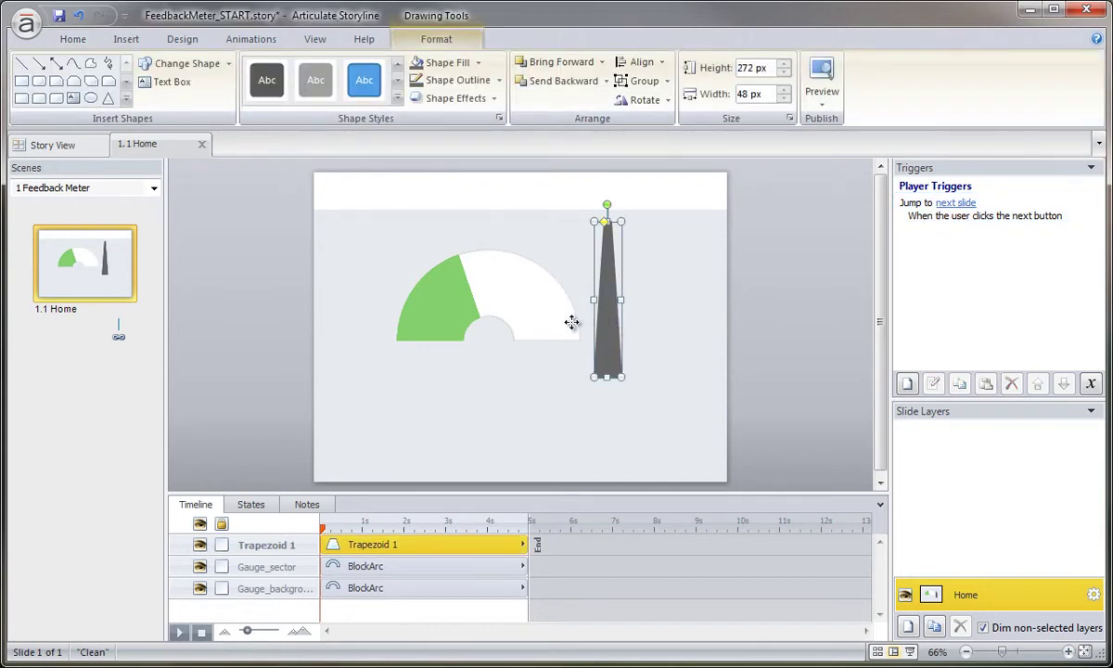
drag(571, 322, 494, 326)
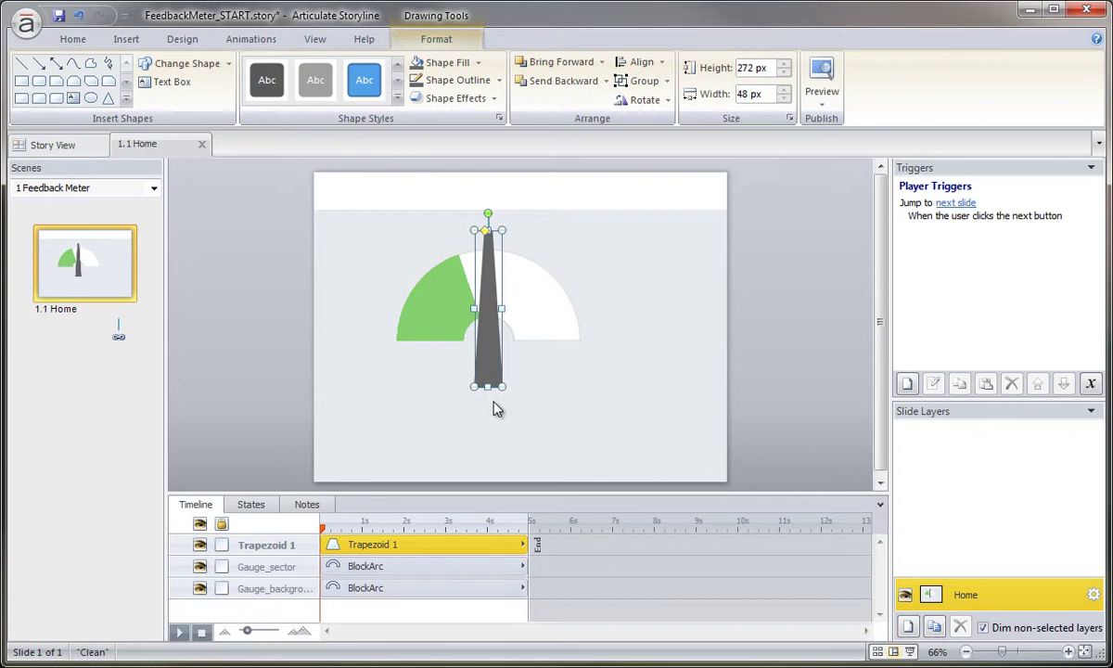
drag(487, 386, 486, 339)
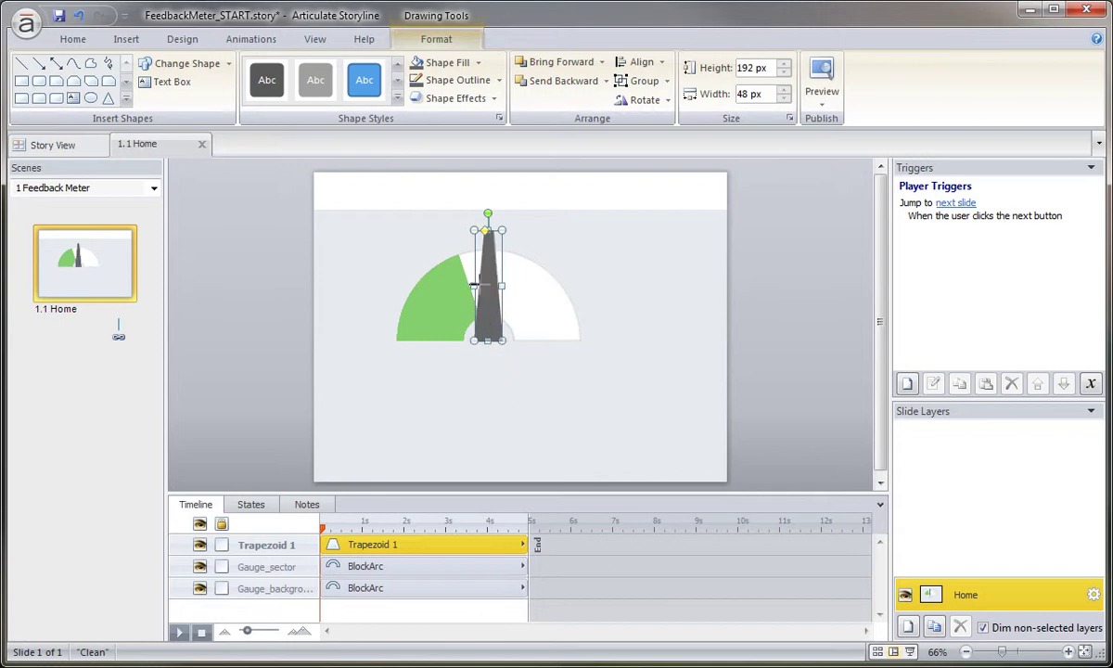
Step: Narrow the needle to 24 px wide and shift it slightly down so its base extends below the gauge's straight edge
drag(474, 284, 478, 284)
scroll(459, 264, up, 3)
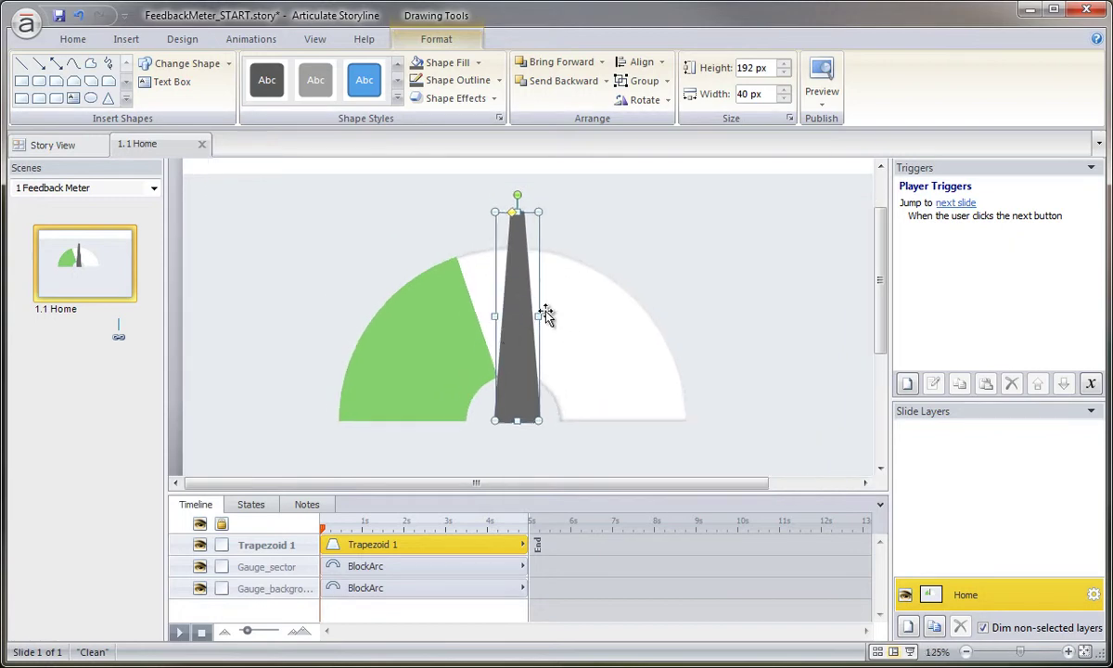
drag(545, 315, 536, 315)
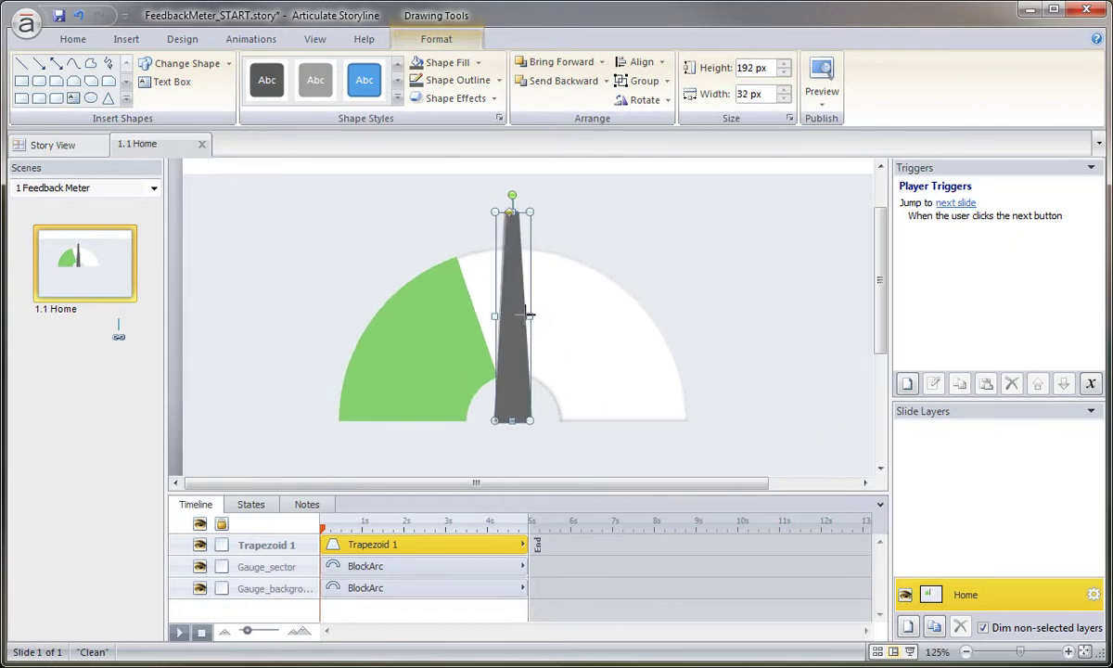
drag(529, 316, 521, 316)
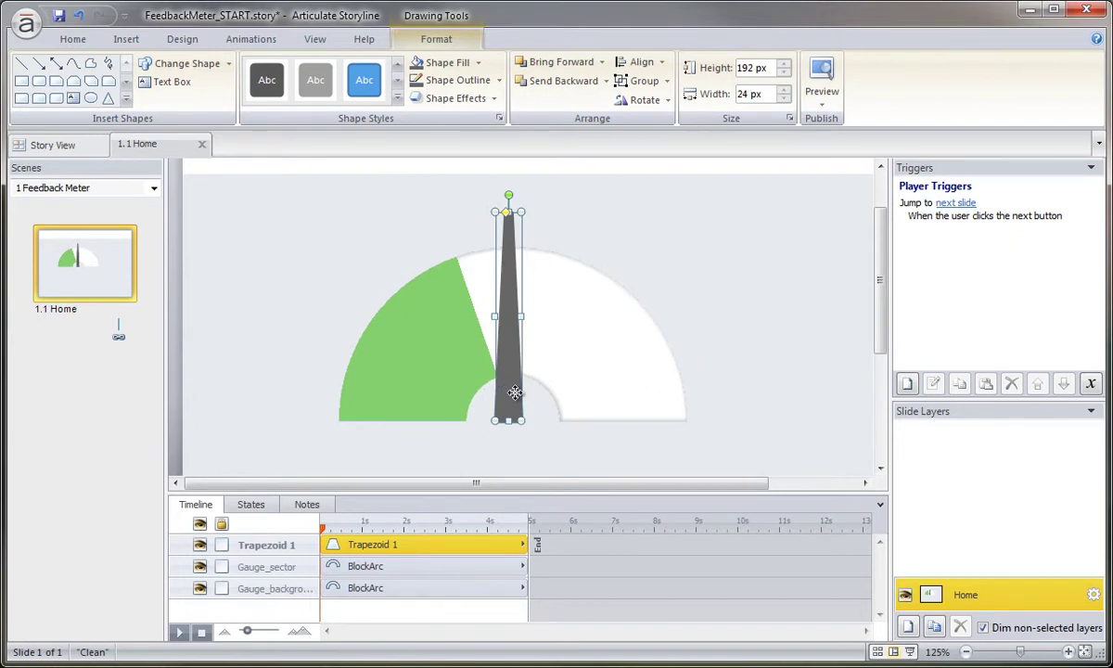
drag(515, 393, 515, 403)
click(762, 351)
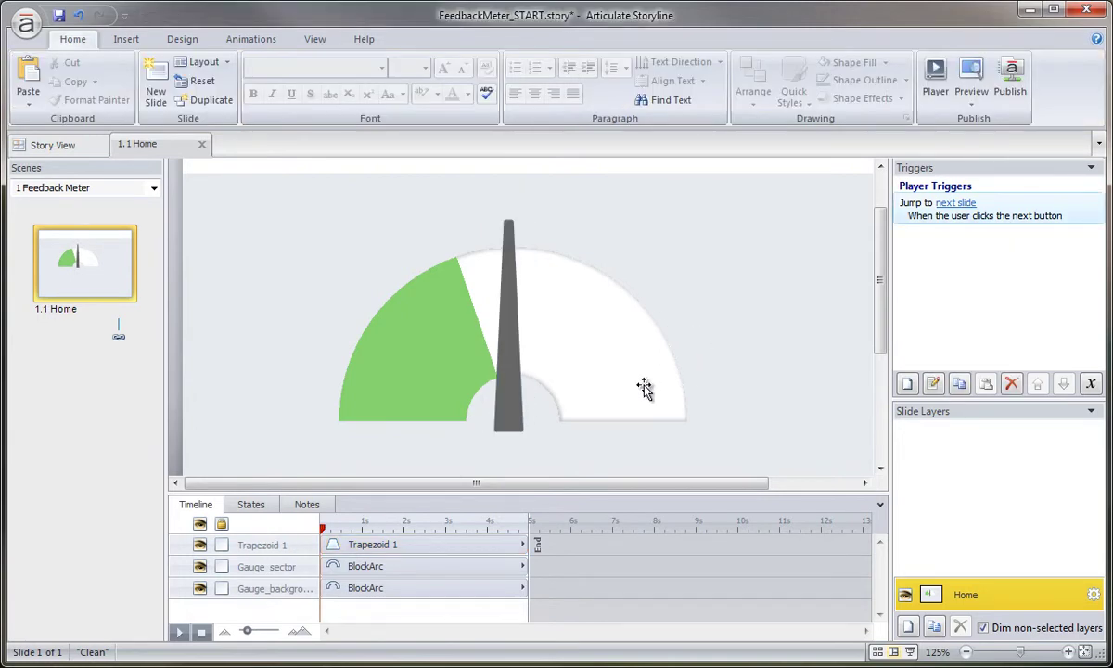
Step: Shift the needle sideways toward the gauge's center and narrow it to 17 px wide
drag(505, 418, 516, 388)
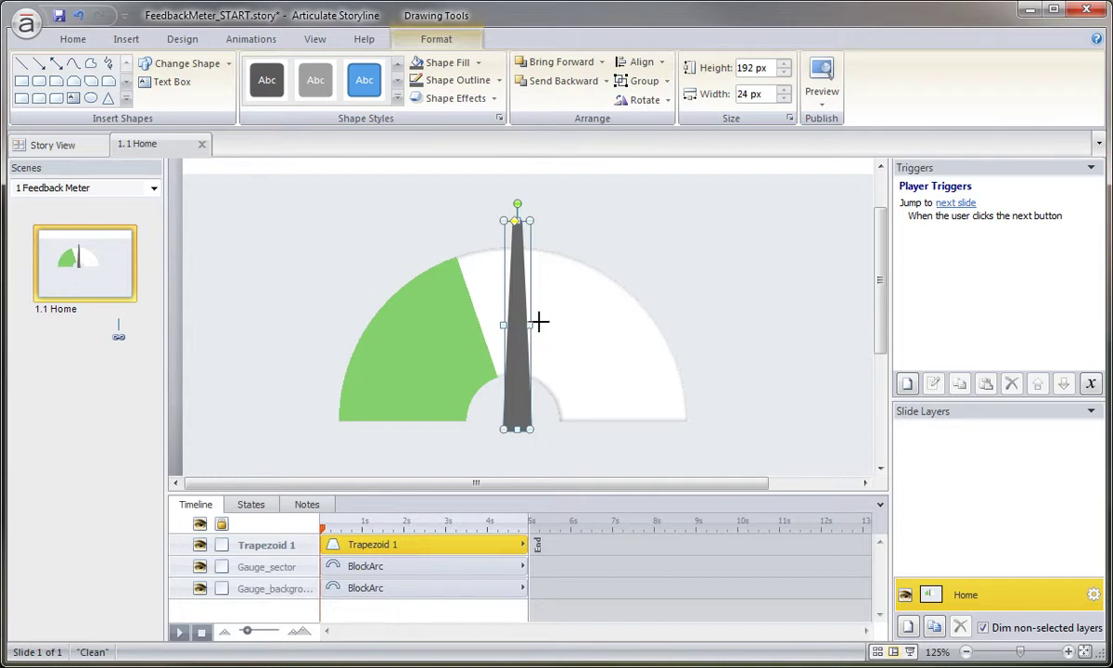
drag(530, 323, 523, 324)
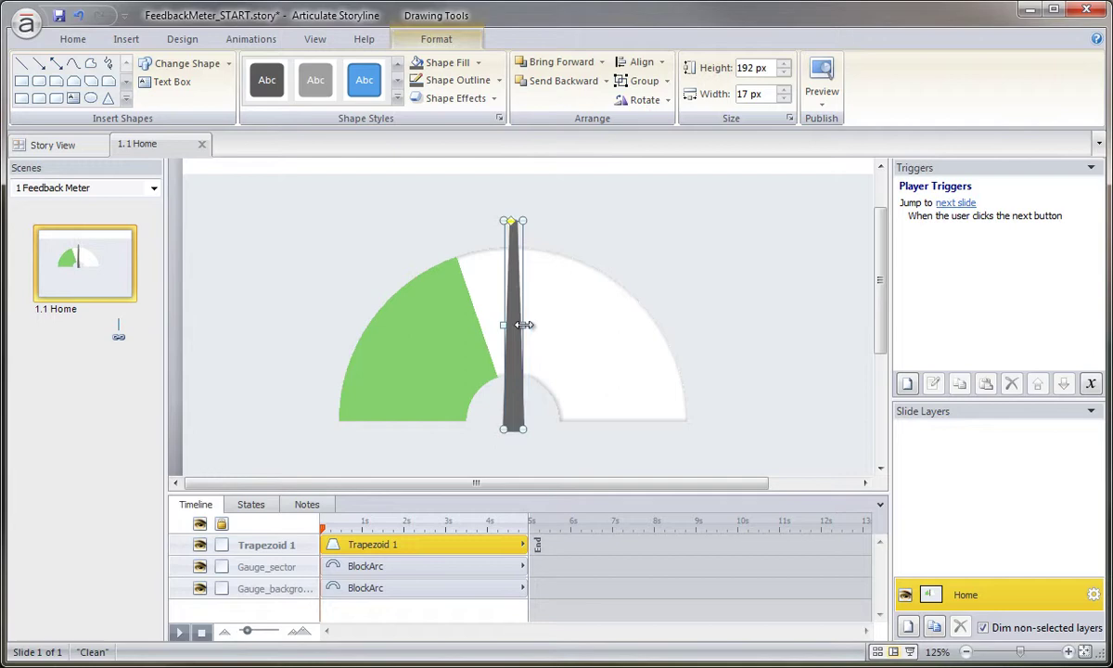
click(728, 374)
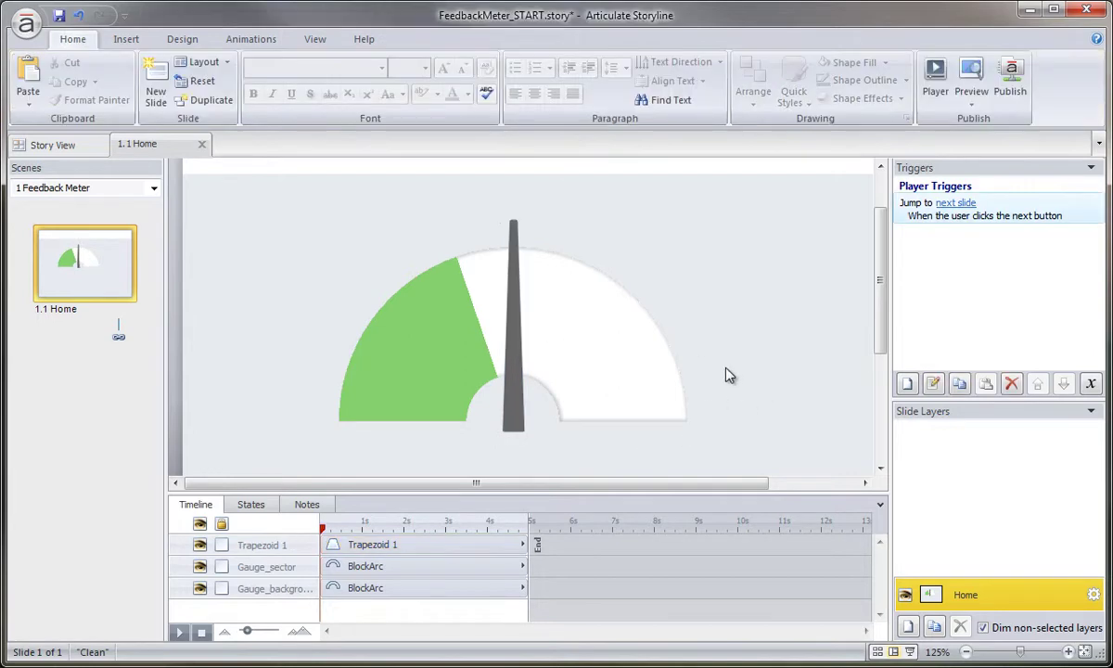
click(513, 373)
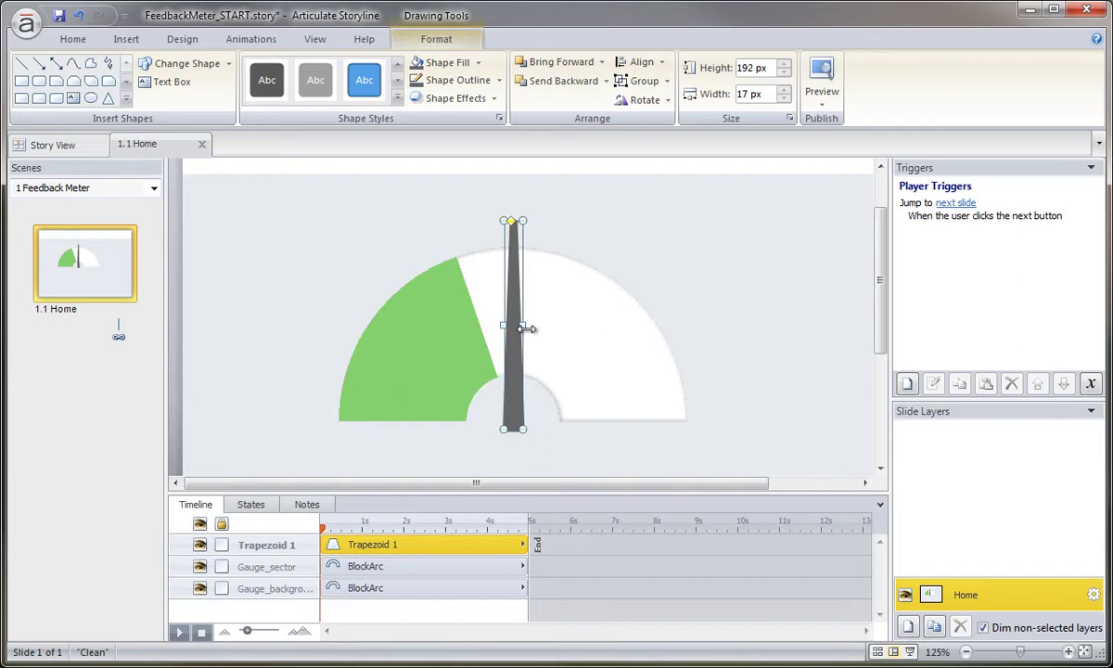
right_click(389, 247)
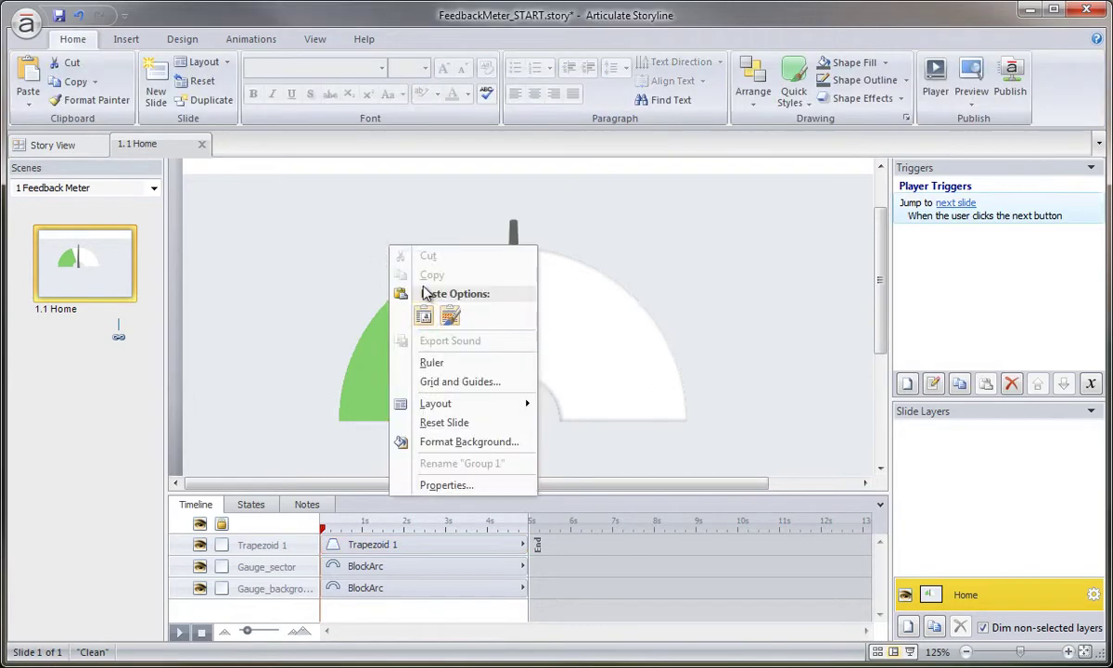
click(706, 291)
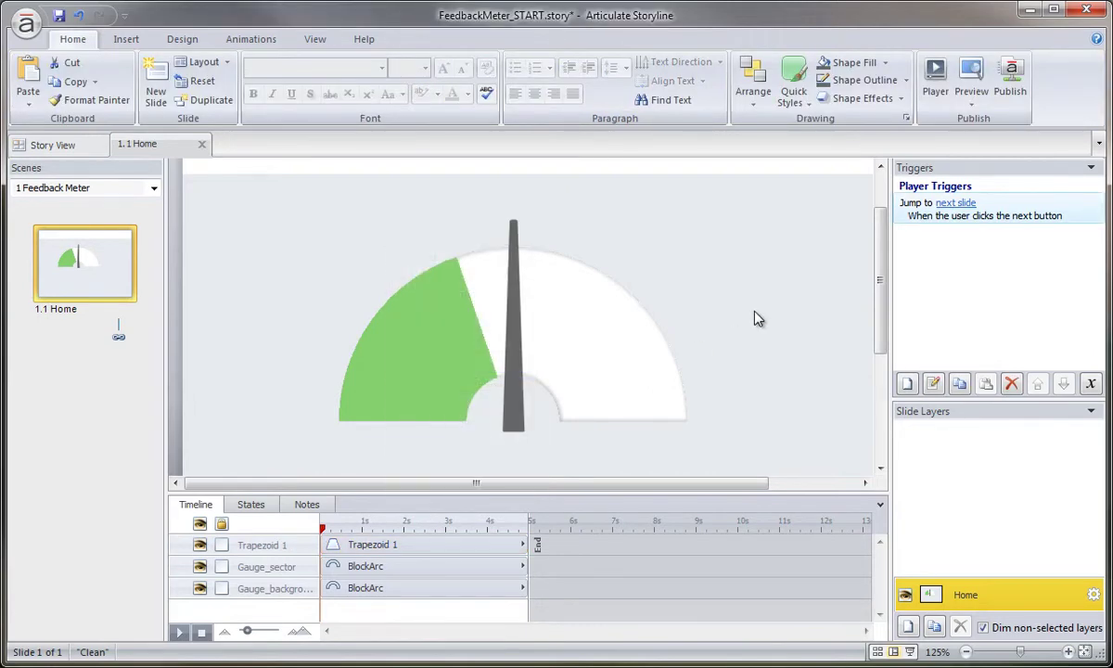
click(515, 345)
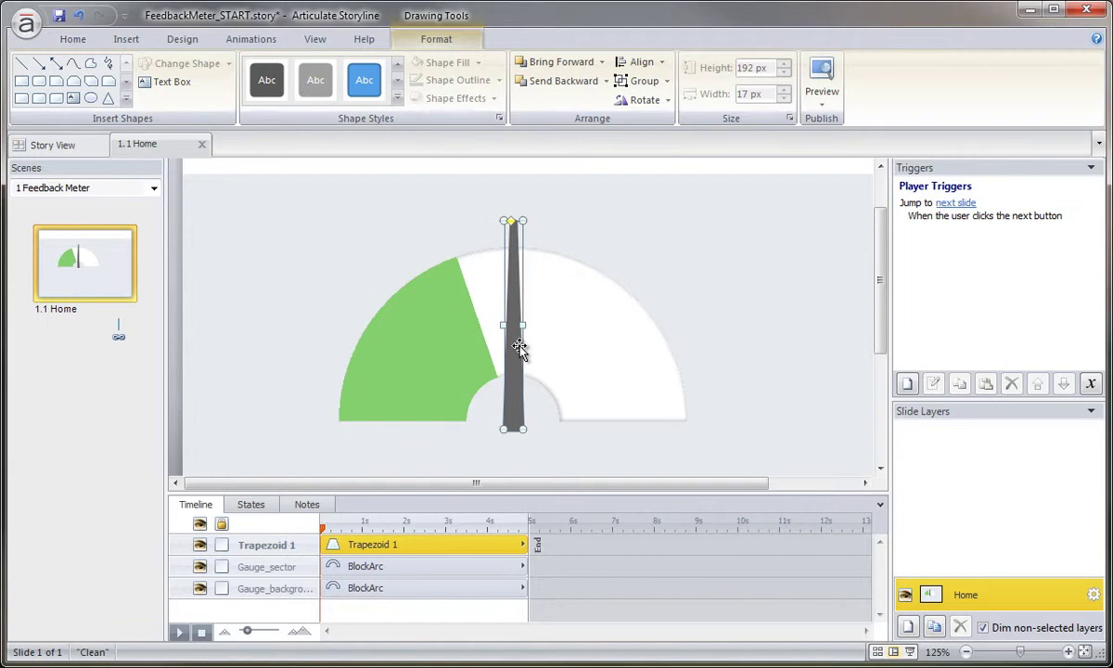
key(alt)
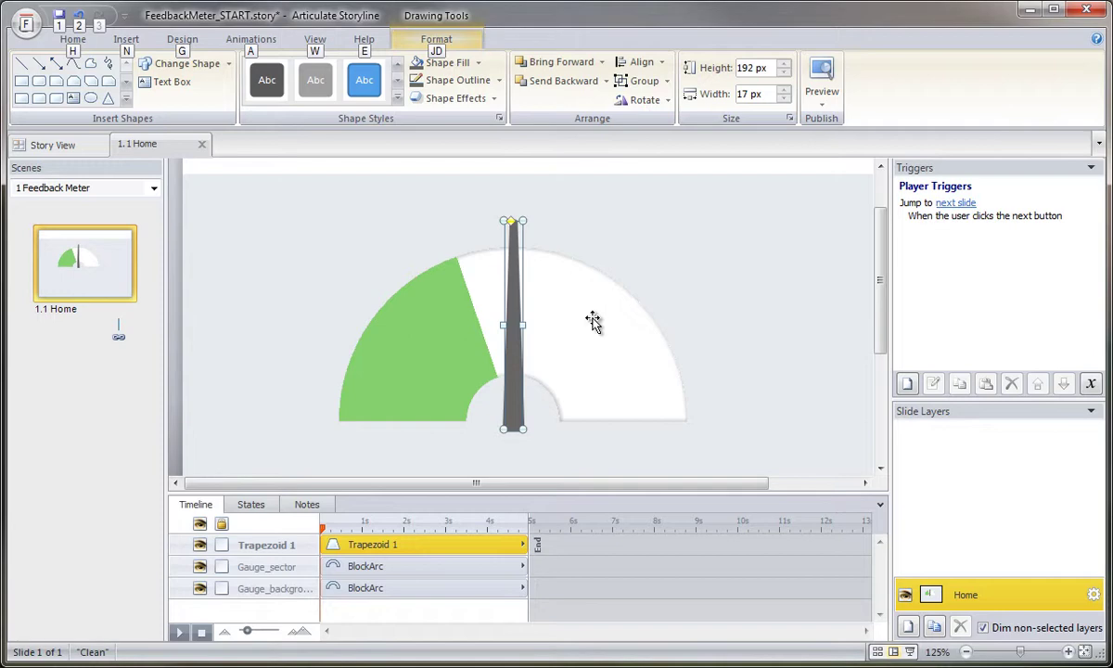
click(303, 239)
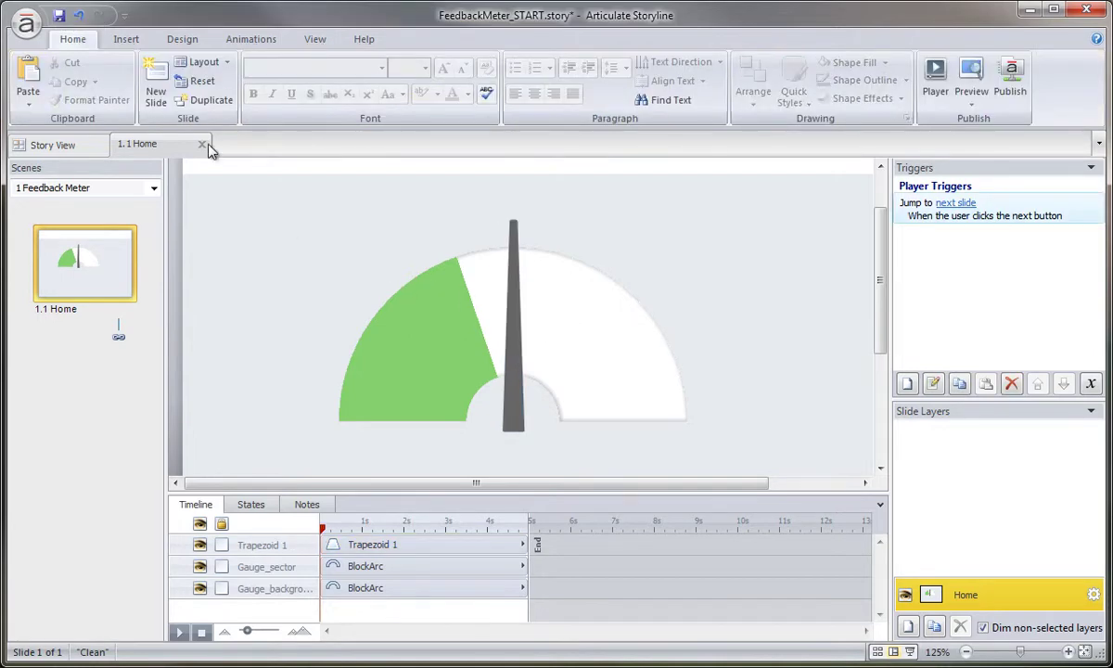
Step: Draw a small circle over the needle's base at the center of the gauge as its pivot
click(127, 40)
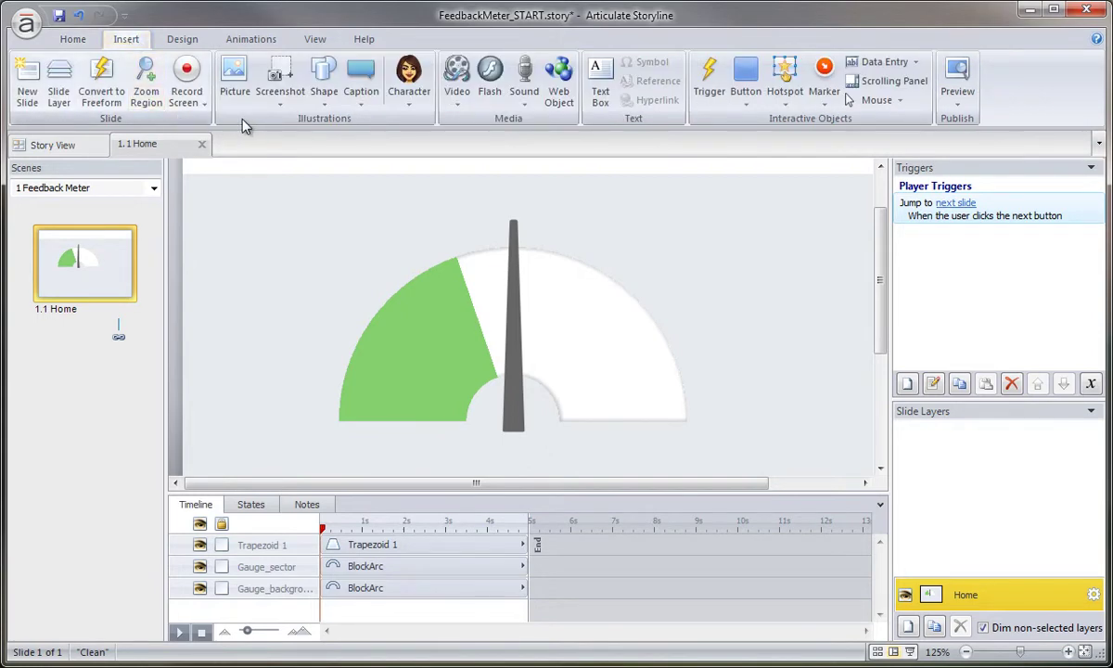
click(324, 92)
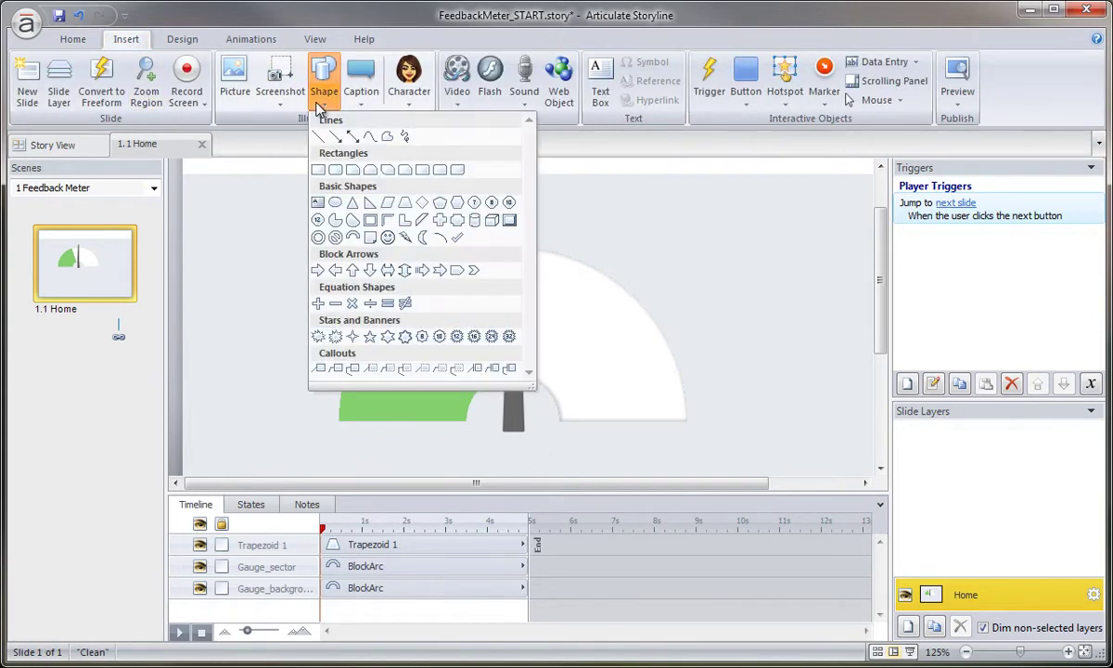
click(336, 201)
mouse_move(481, 407)
mouse_down()
mouse_move(533, 448)
mouse_move(521, 412)
mouse_up()
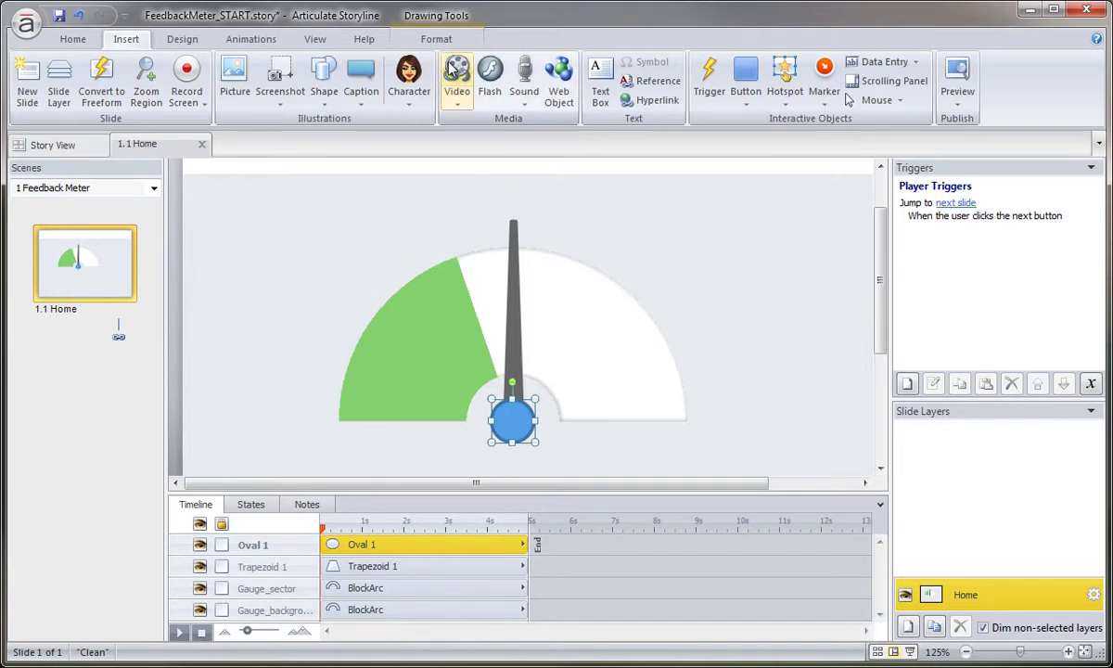
Step: Copy the needle's formatting onto the blue pivot circle with Format Painter
click(517, 310)
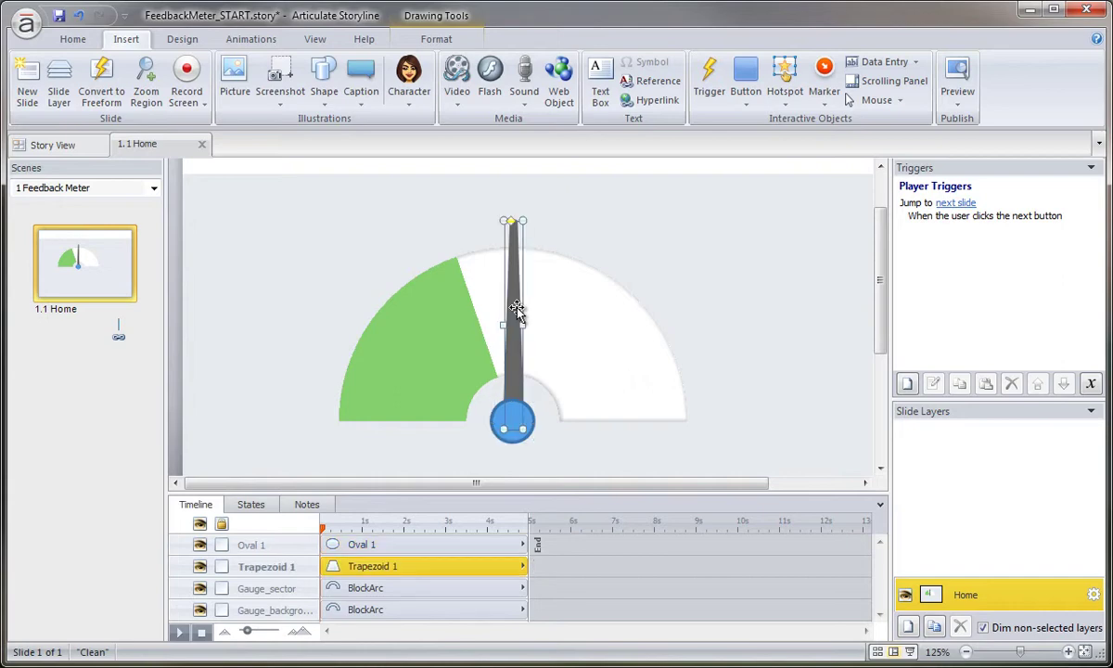
click(72, 39)
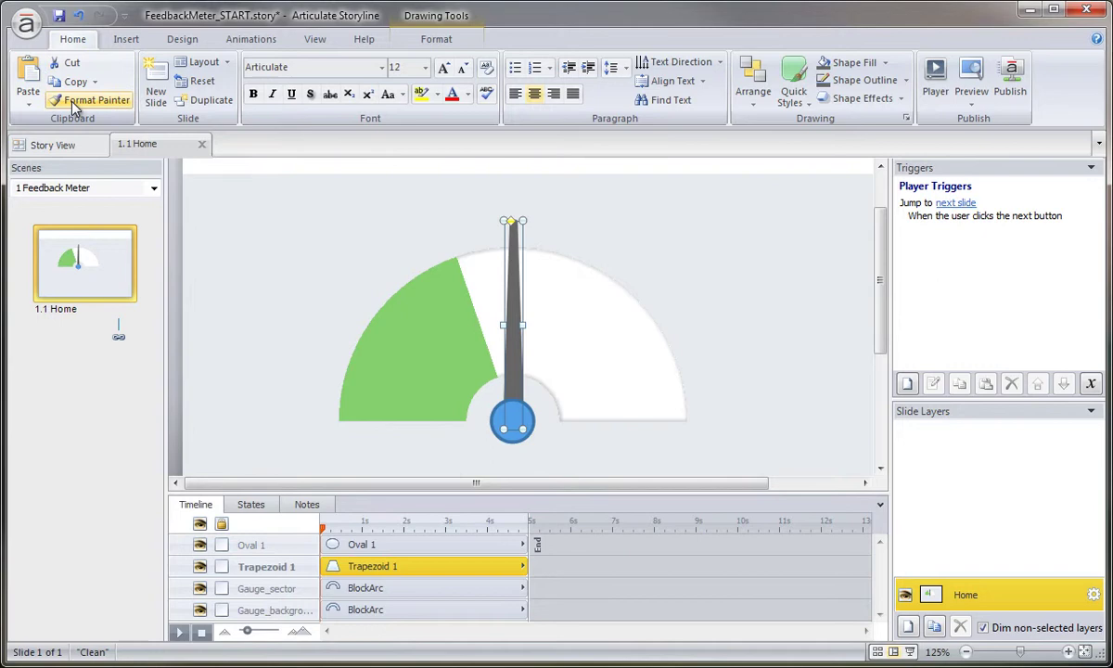
click(74, 101)
key(Escape)
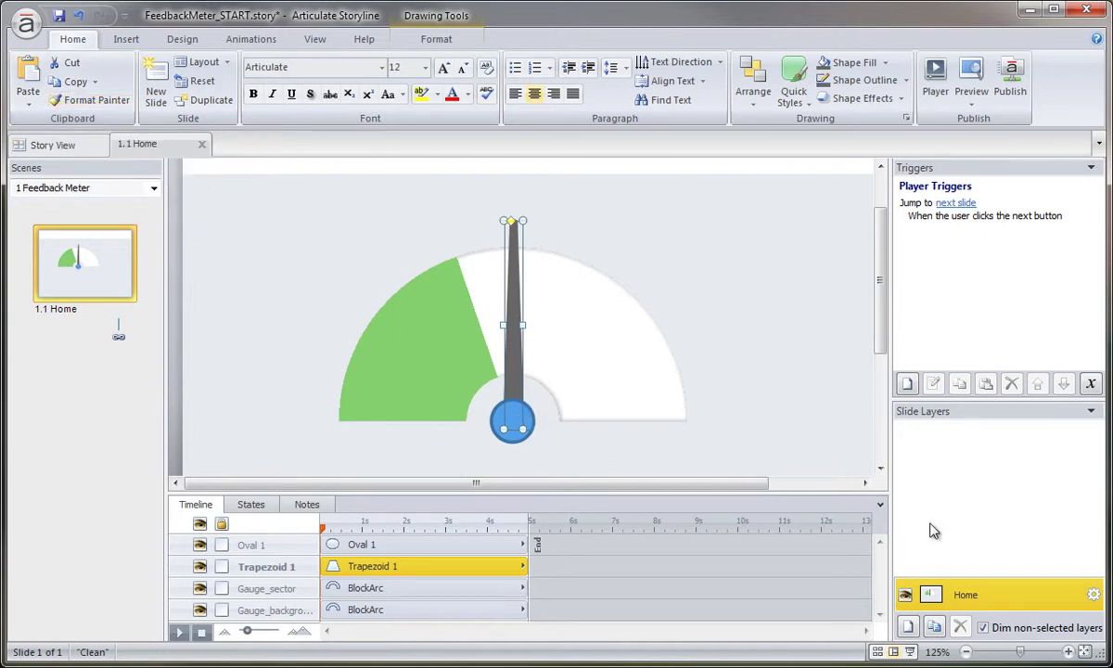
click(81, 100)
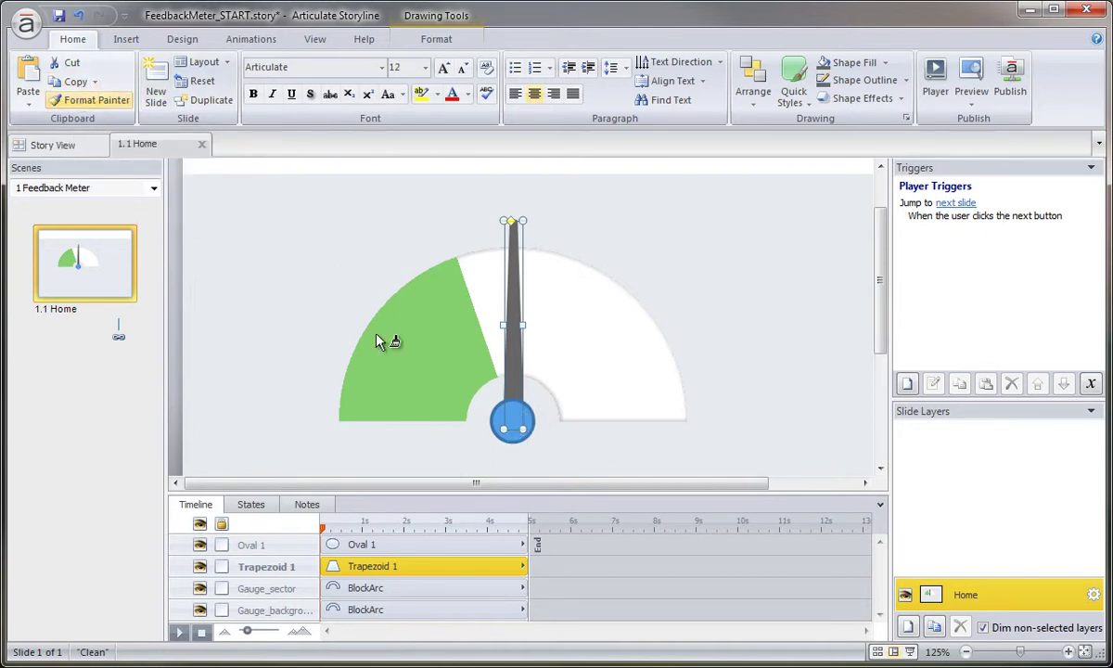
click(513, 444)
click(755, 303)
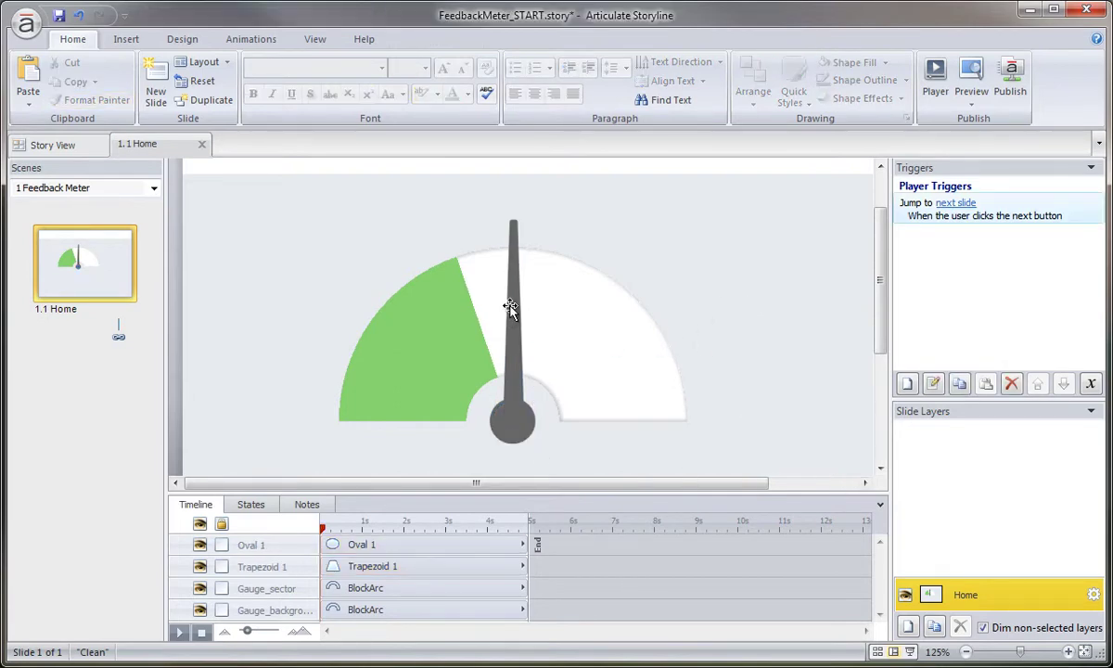
Step: Duplicate the pivot circle beside the original and shrink the copy to 20 px by 20 px
click(512, 412)
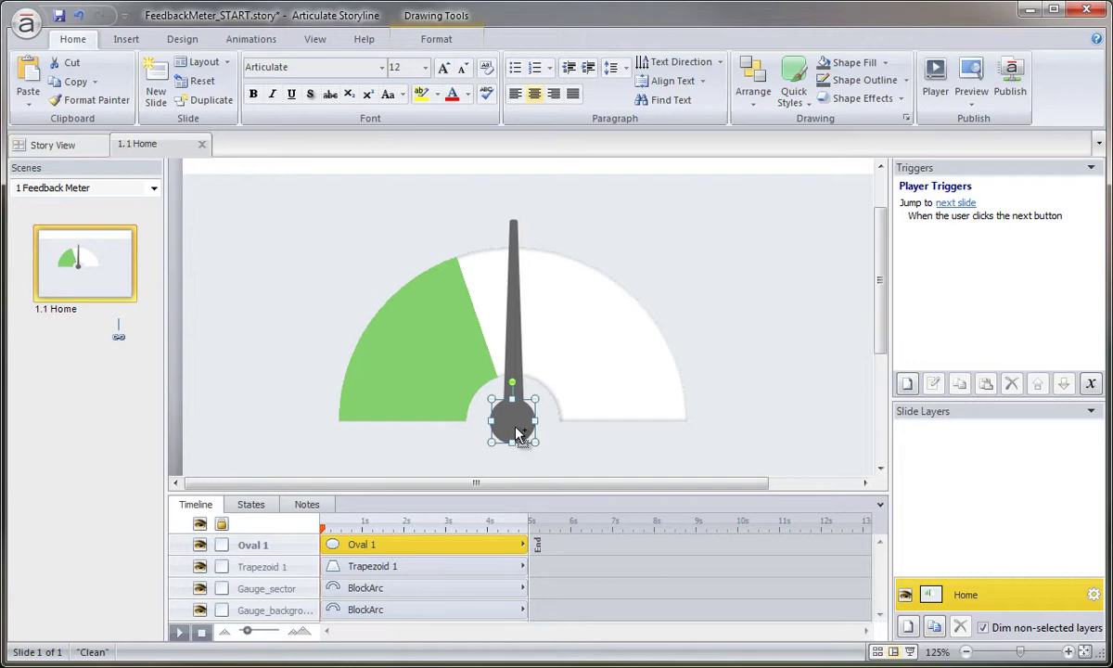
drag(511, 431, 454, 439)
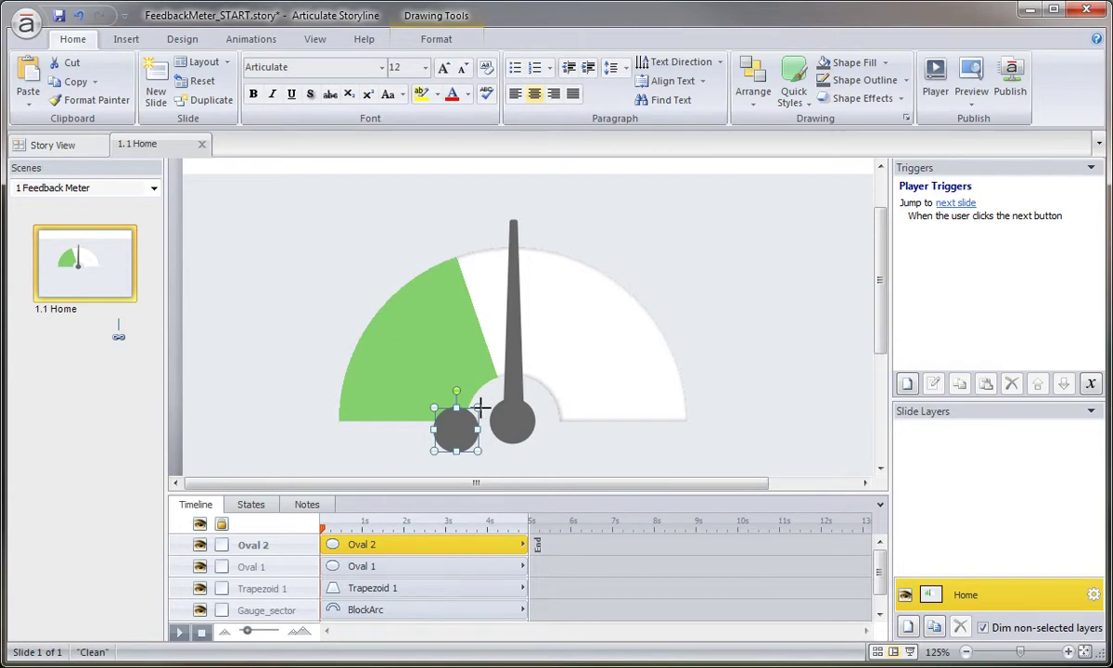
drag(480, 408, 459, 429)
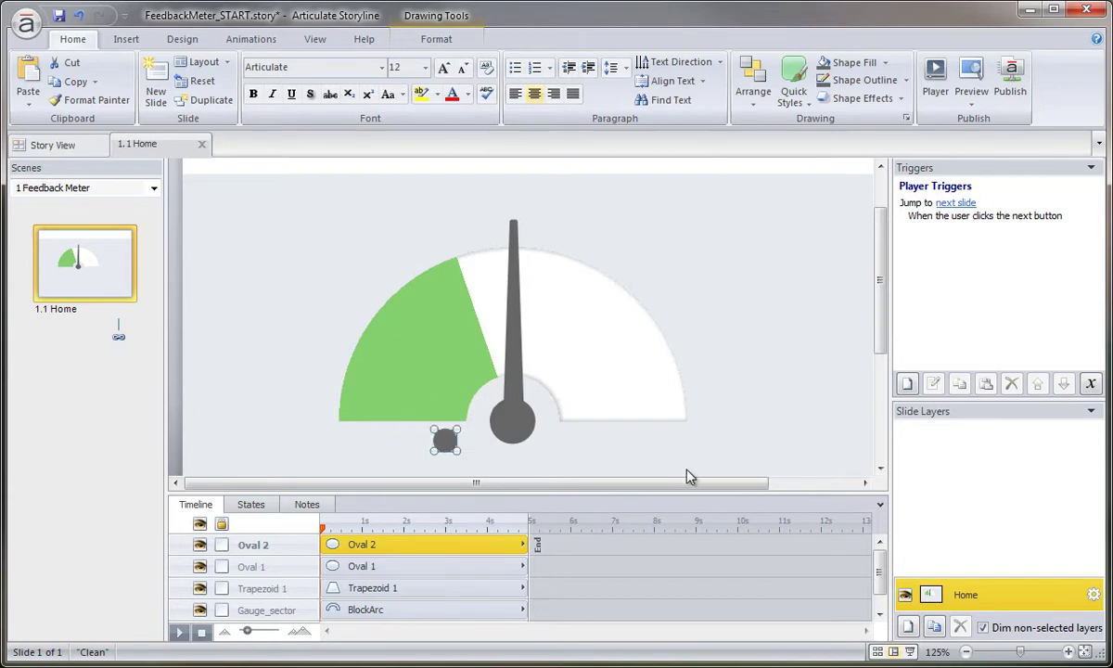
Step: Fill the small circle with a lighter gray and place it in the middle of the larger pivot circle
click(436, 39)
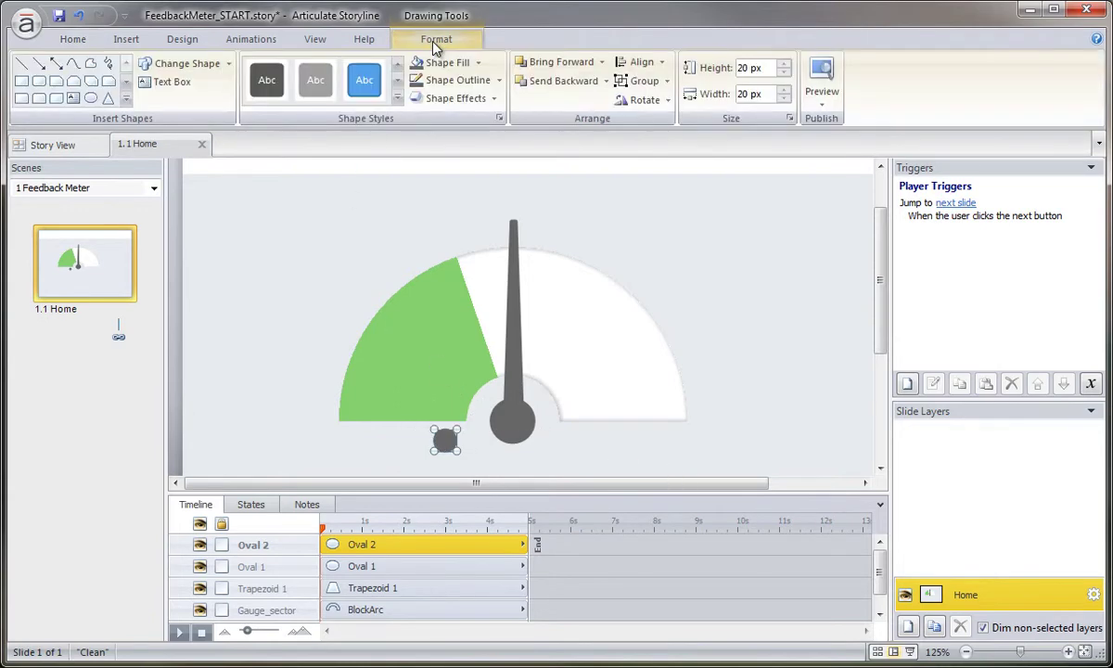
click(477, 62)
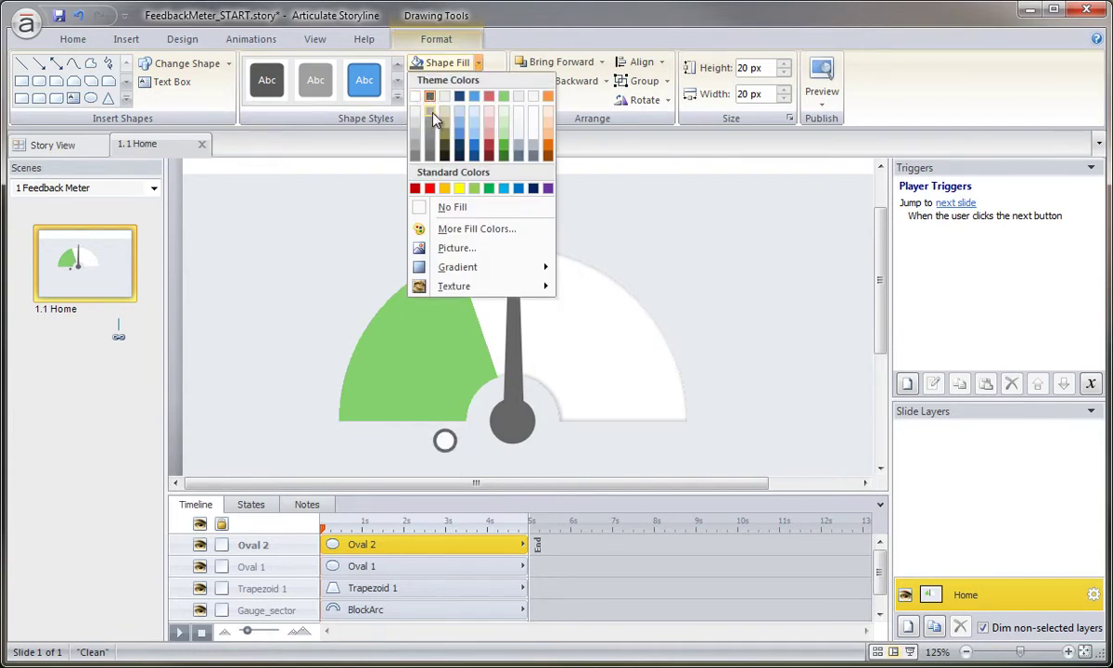
click(434, 119)
drag(445, 440, 512, 420)
click(720, 348)
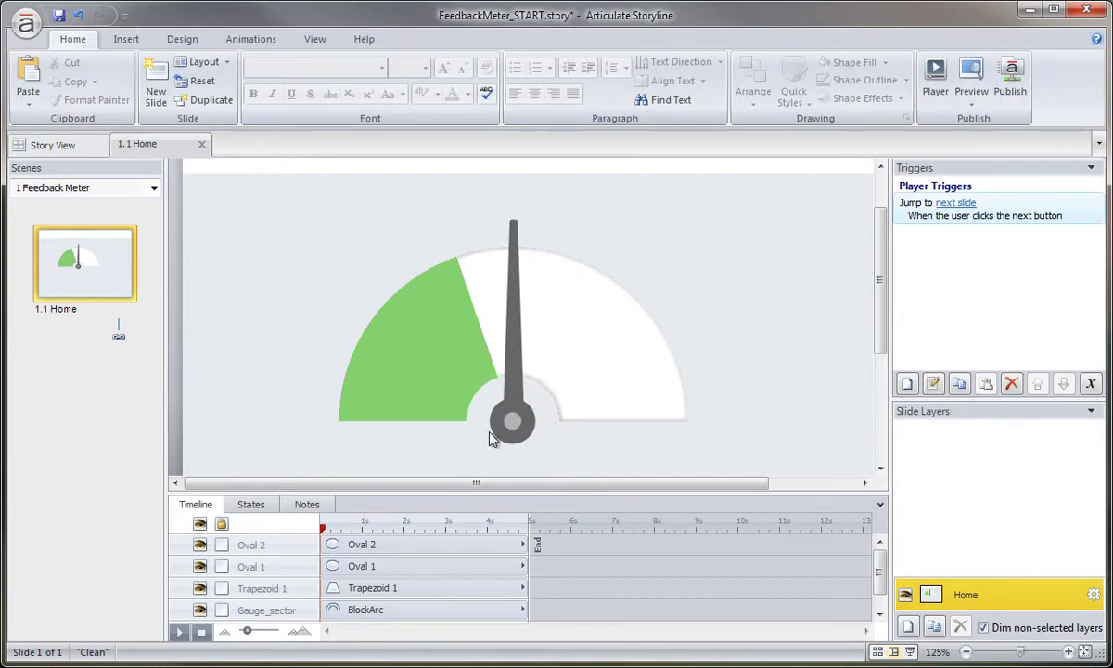
mouse_move(511, 420)
mouse_down()
mouse_move(573, 372)
mouse_move(531, 381)
mouse_move(513, 422)
mouse_up()
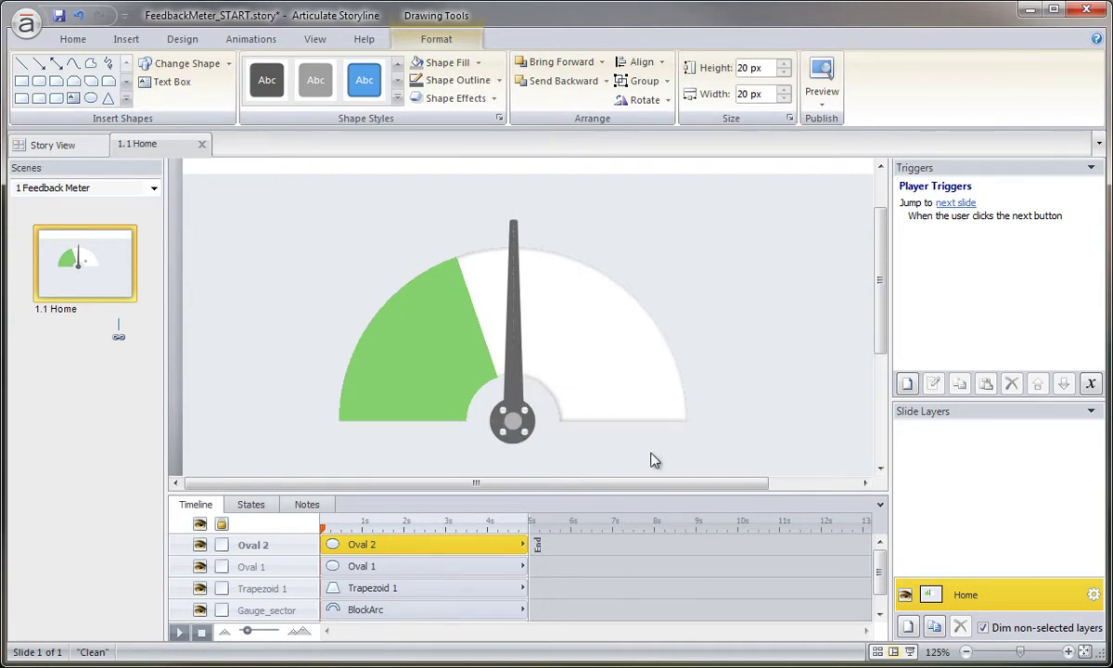
click(697, 452)
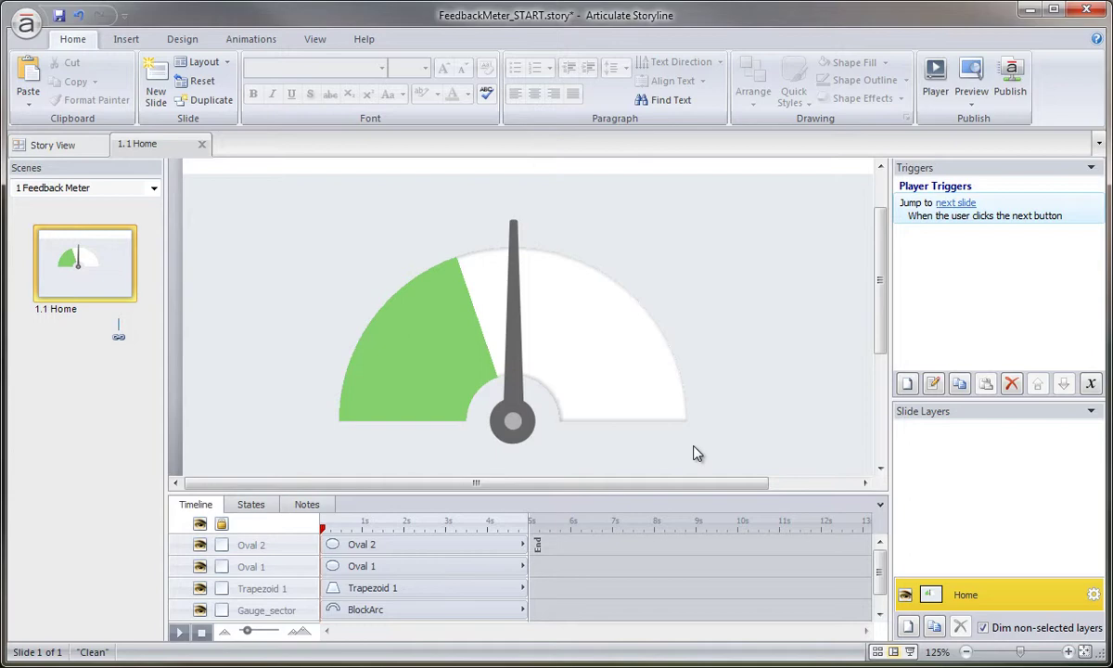
Step: Rename the small light gray circle in the timeline as Base_top
click(517, 422)
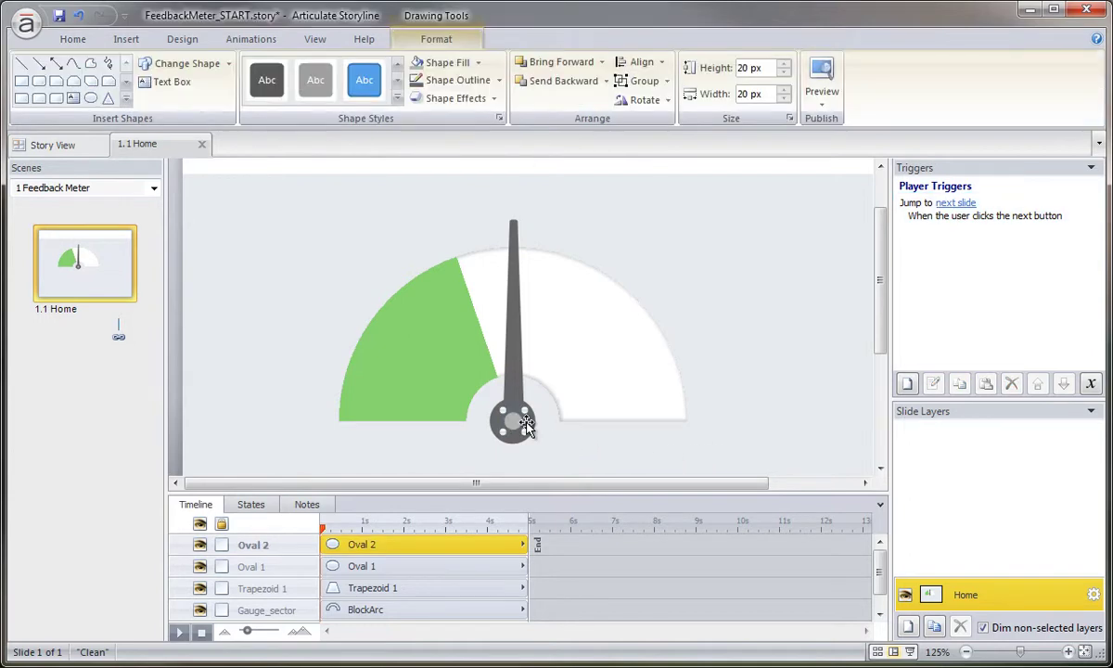
double_click(256, 545)
text(Base)
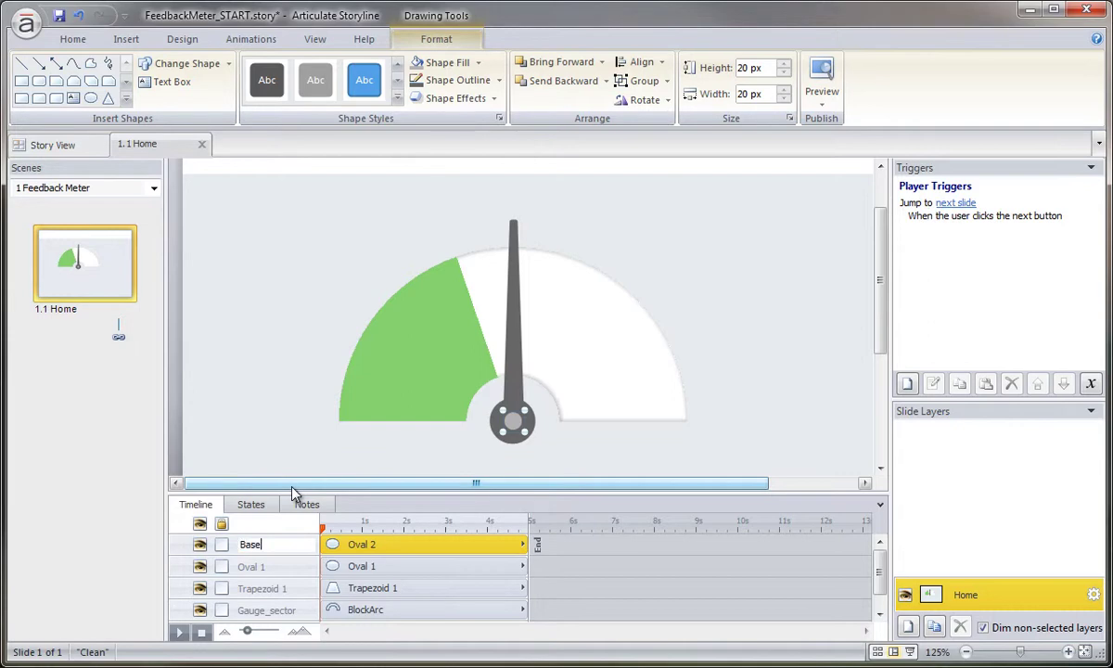
text(_top)
key(Return)
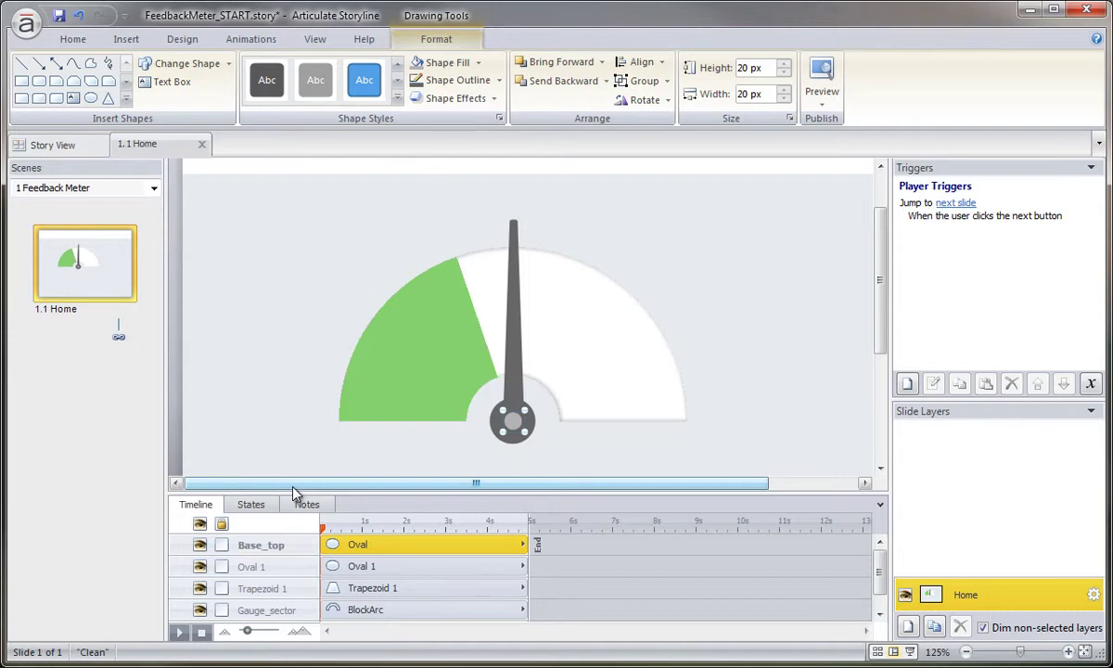
Step: Rename the larger dark pivot circle in the timeline as Base_bottom
click(511, 448)
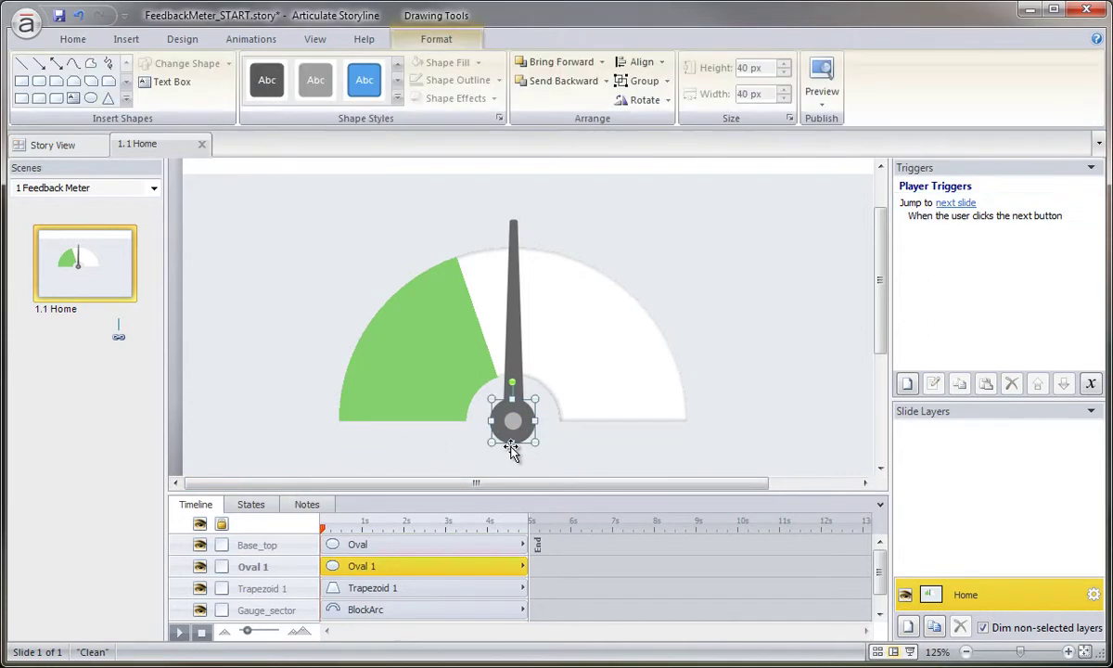
double_click(264, 566)
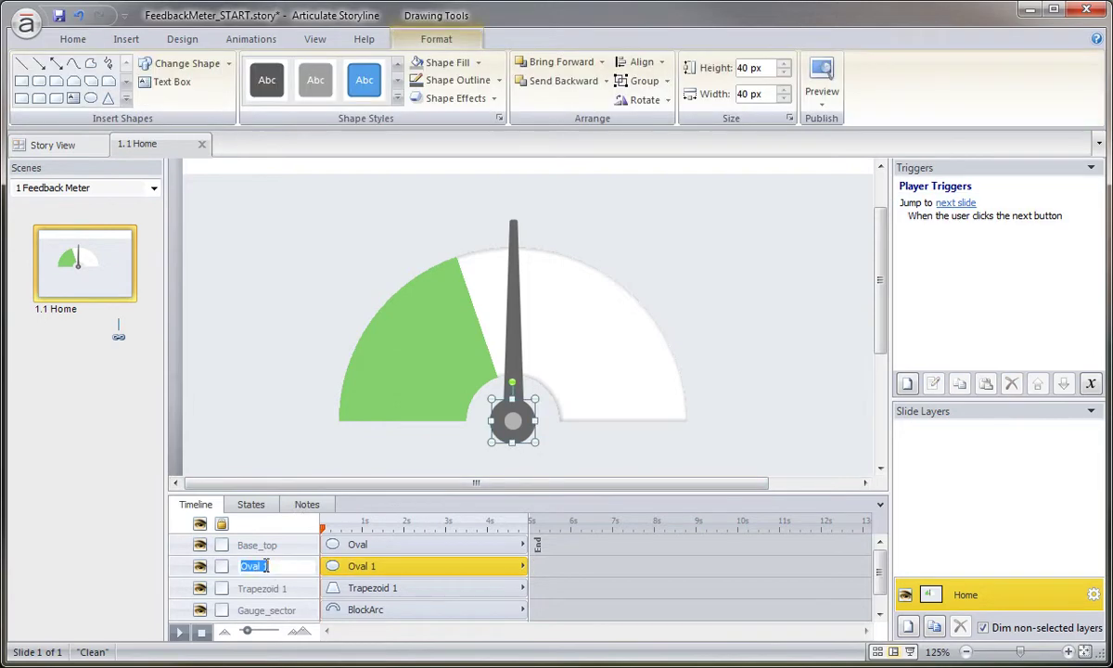
text(Base_bottom)
Step: Rename the trapezoid pointer in the timeline as Needle
click(512, 345)
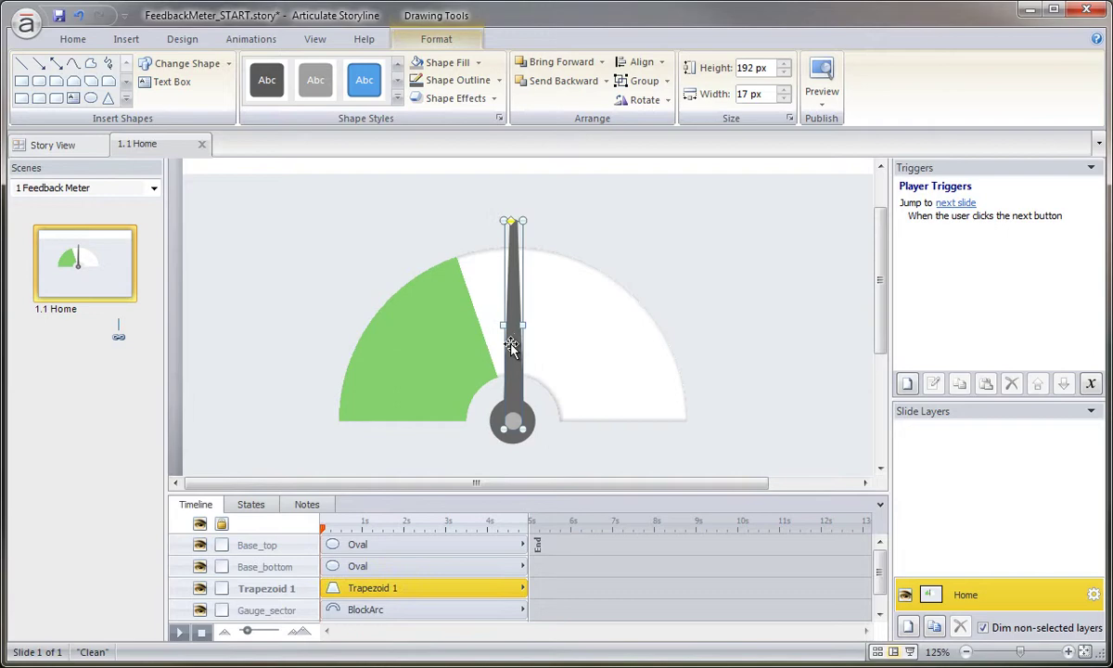
double_click(267, 590)
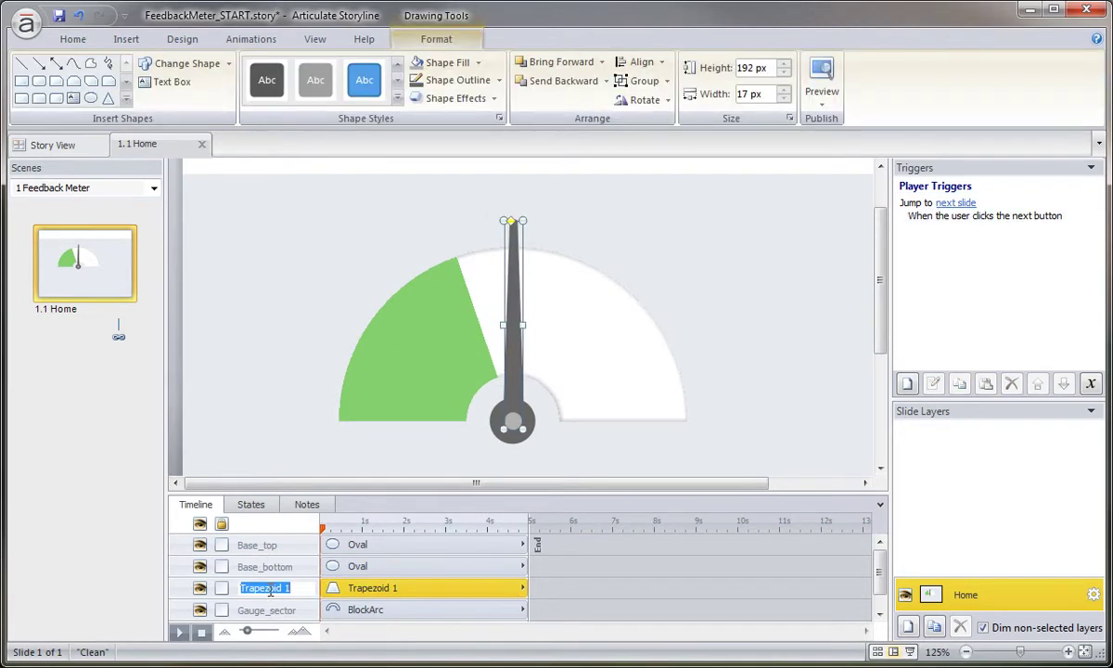
text(Needle)
click(517, 476)
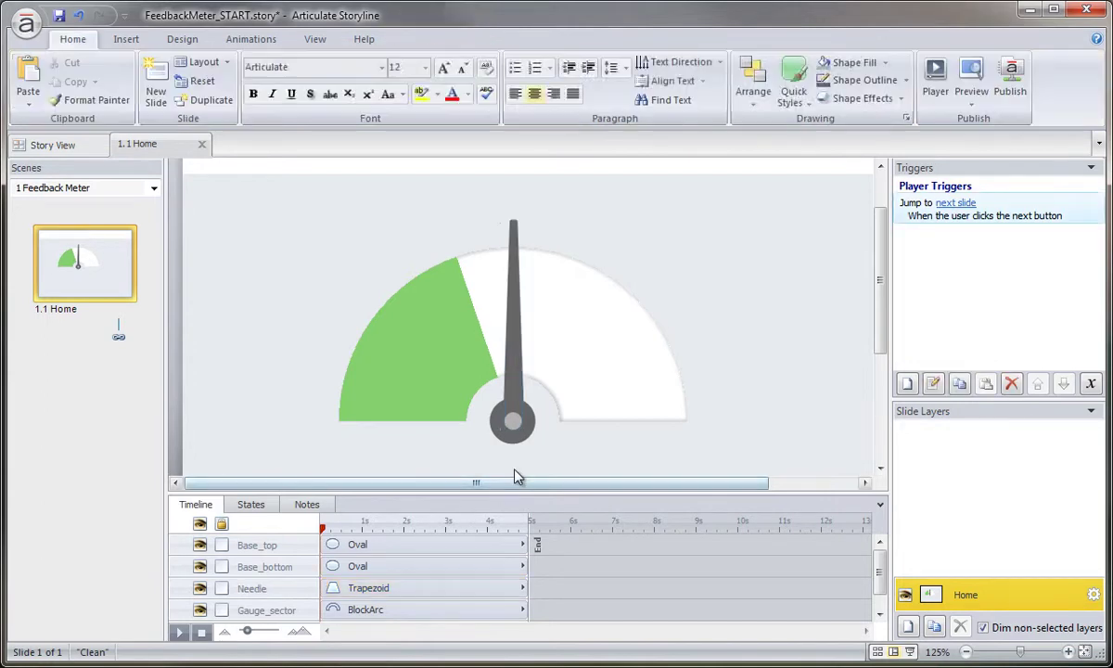
Step: Align the Base_top and Base_bottom circles to each other's center, both horizontally and vertically
click(880, 503)
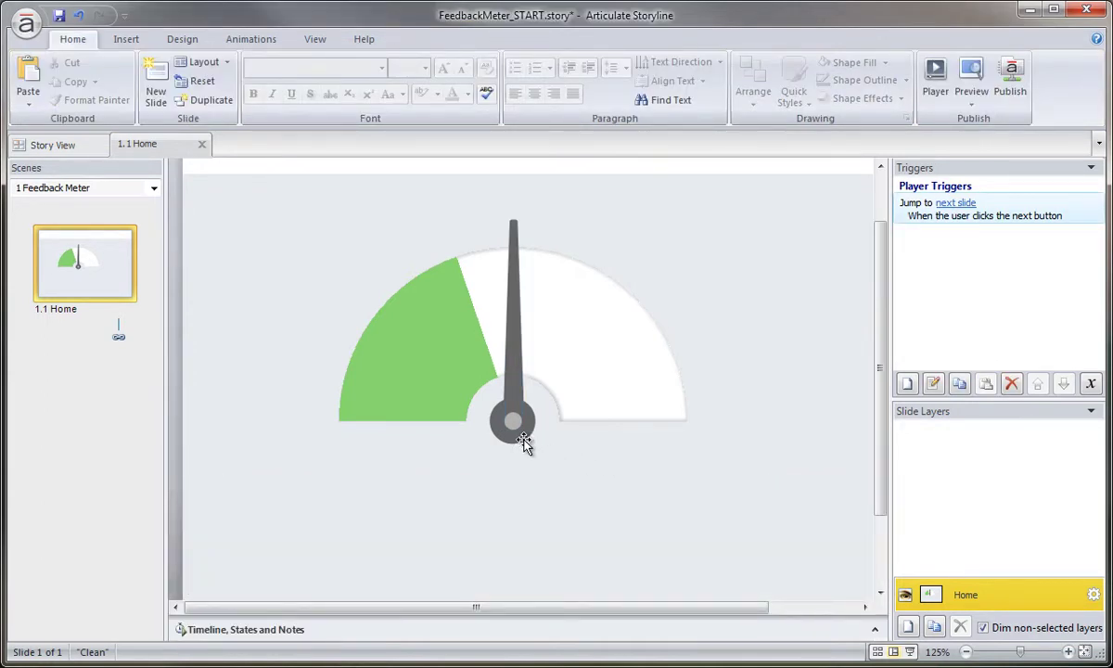
click(524, 444)
drag(541, 464, 440, 373)
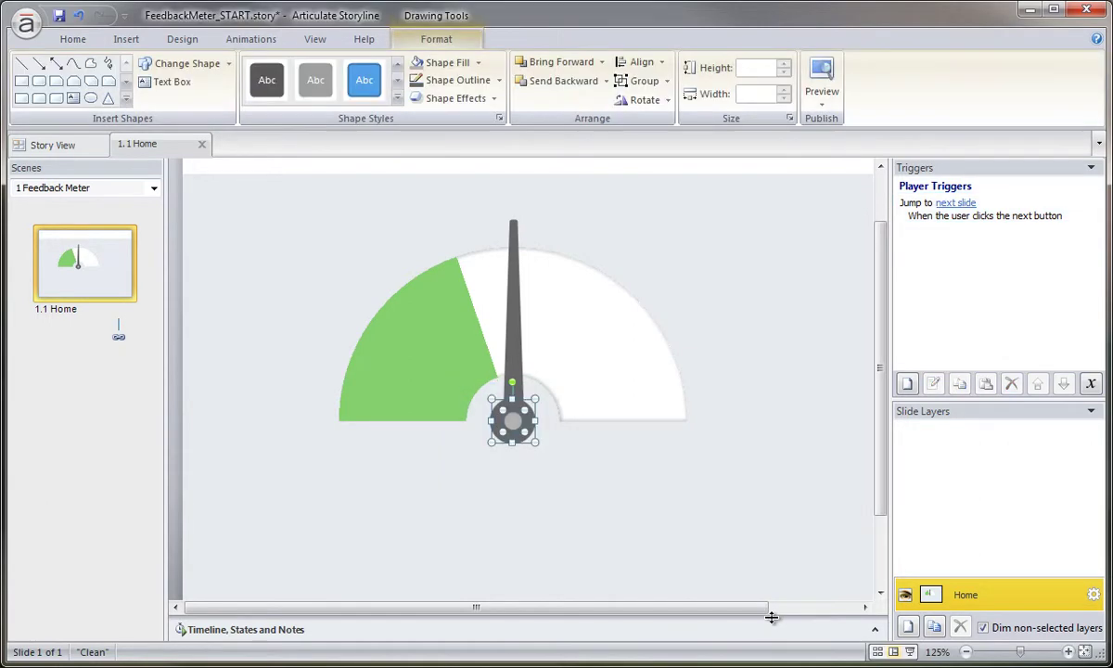
click(640, 62)
click(654, 102)
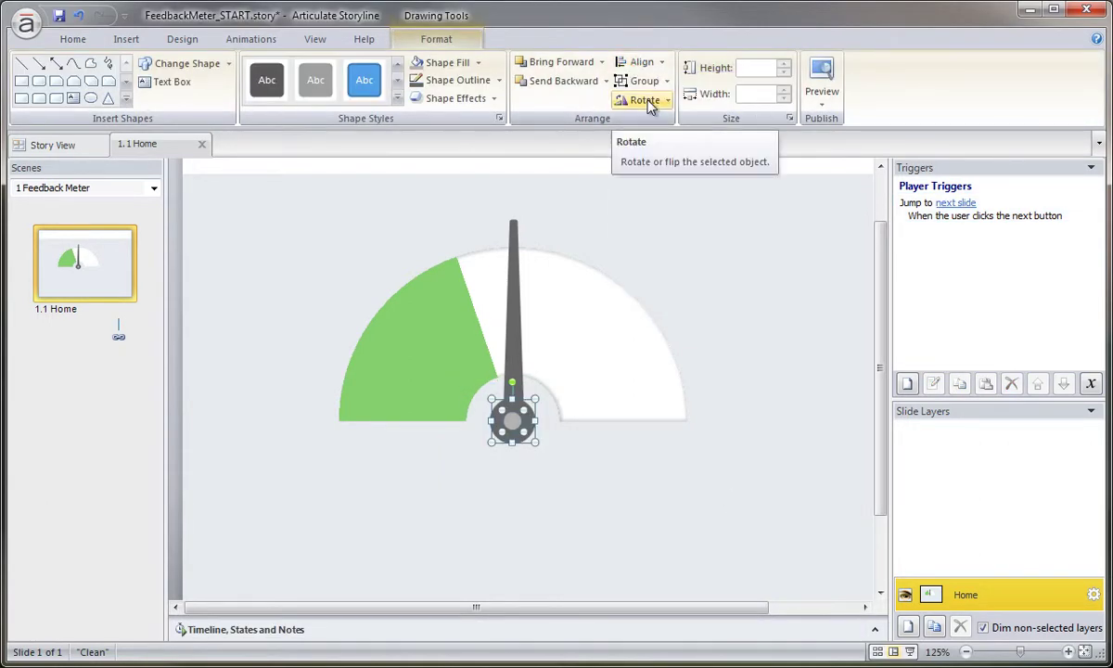
click(641, 62)
click(671, 161)
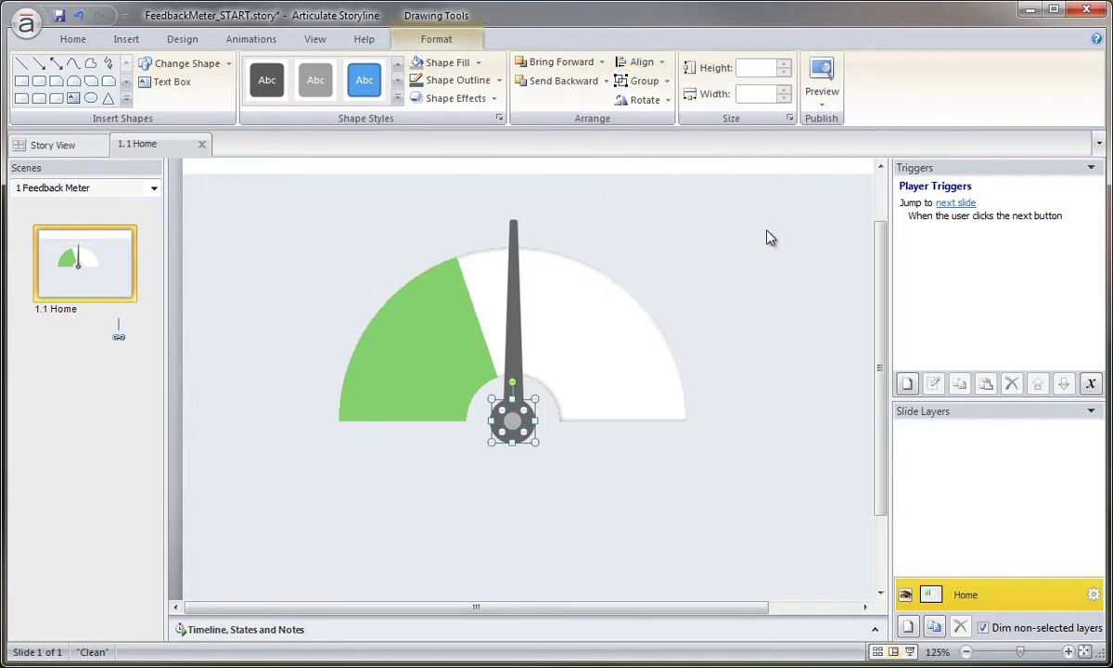
click(718, 216)
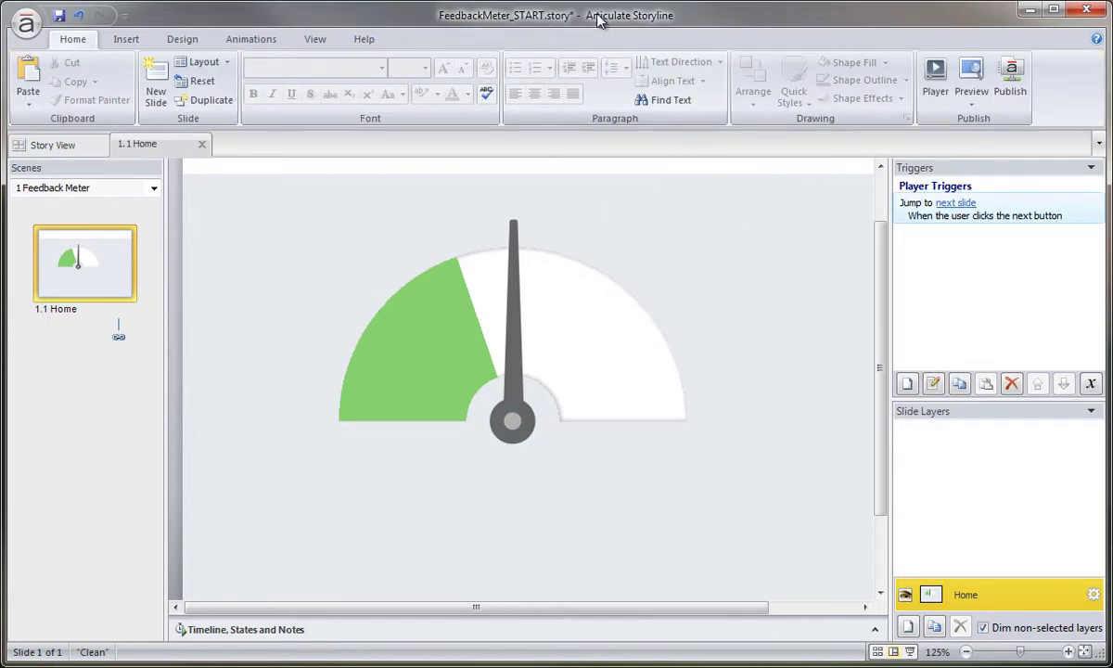
click(299, 634)
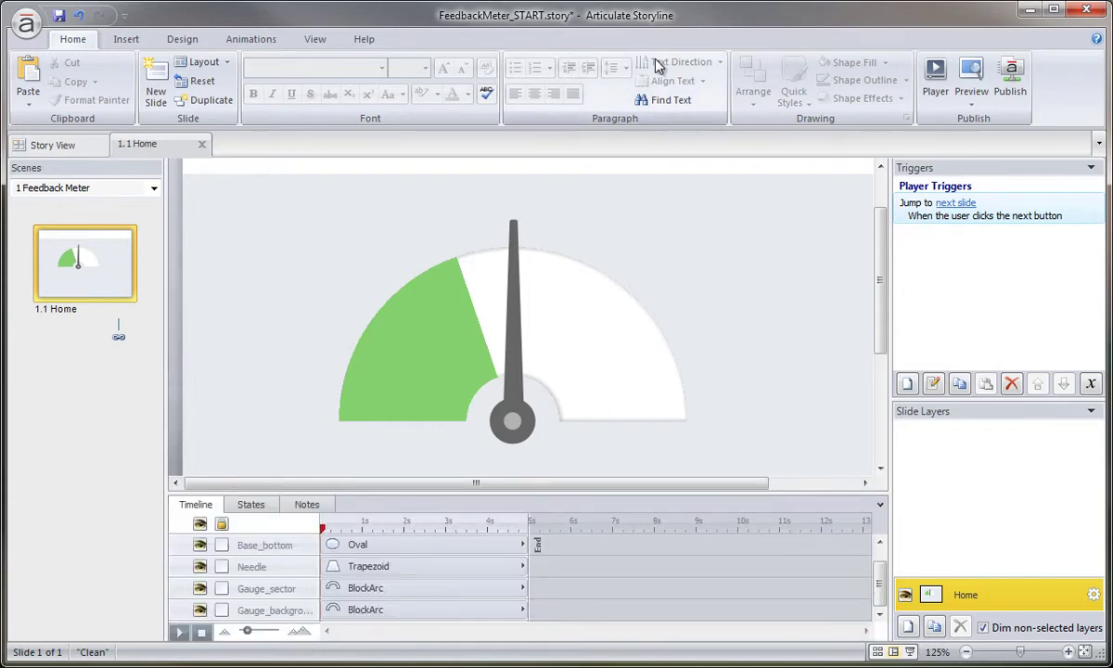